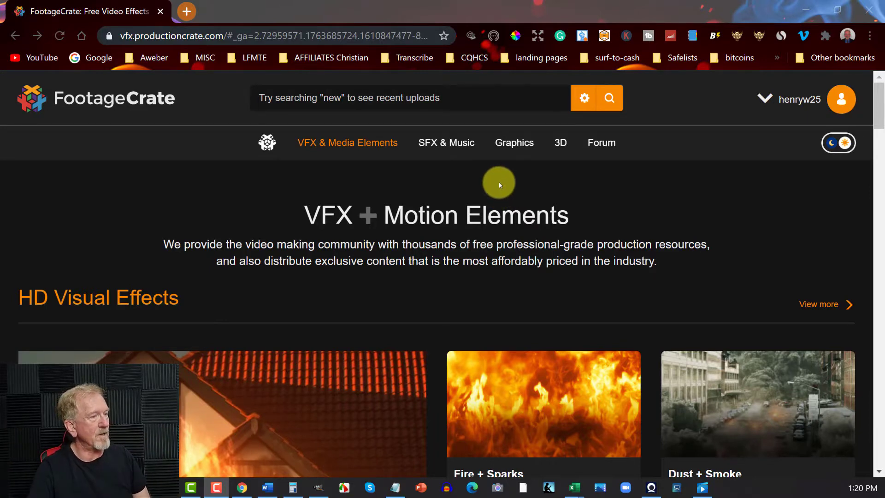
Search the FootageCrate effects library for "lazer".
{"action": "scroll", "coordinate": [455, 199], "scroll_direction": "down", "scroll_amount": 8}
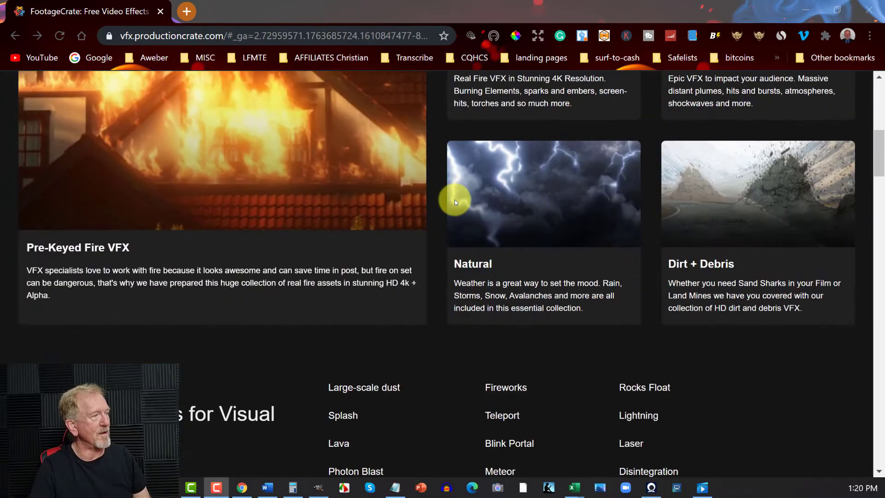
{"action": "scroll", "coordinate": [454, 200], "scroll_direction": "up", "scroll_amount": 8}
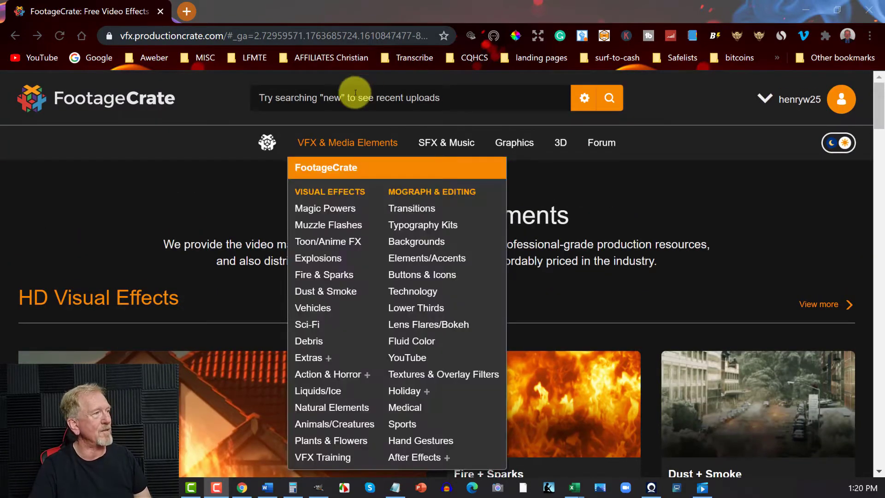
{"action": "left_click", "coordinate": [345, 95]}
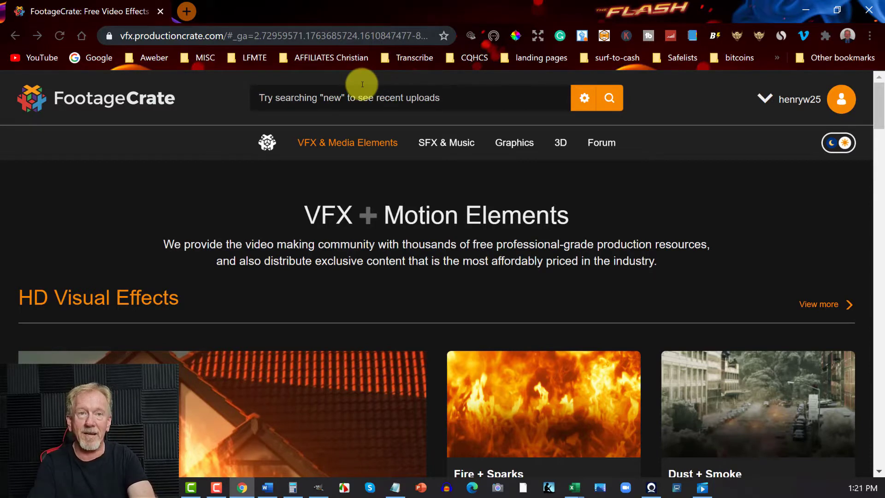
{"action": "type", "text": "lazer"}
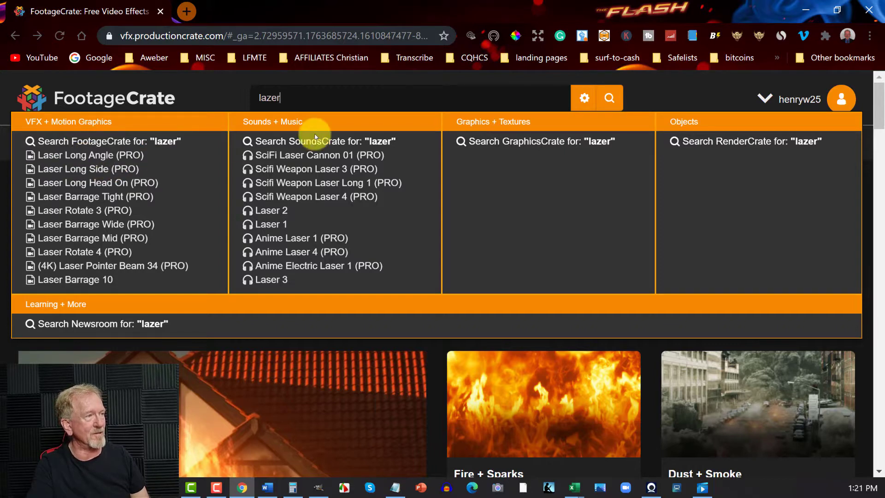
{"action": "left_click", "coordinate": [611, 98]}
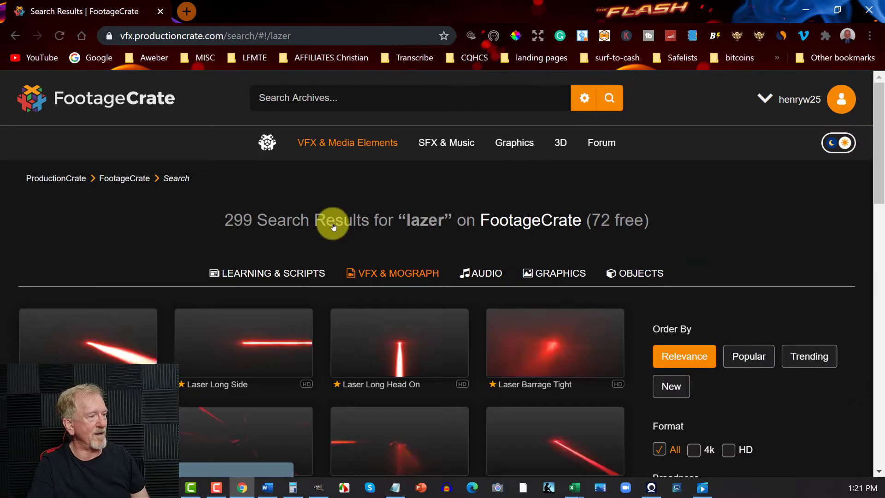
Preview the Laser Long Side effect with its download options, and close the preview.
{"action": "scroll", "coordinate": [333, 226], "scroll_direction": "down", "scroll_amount": 1}
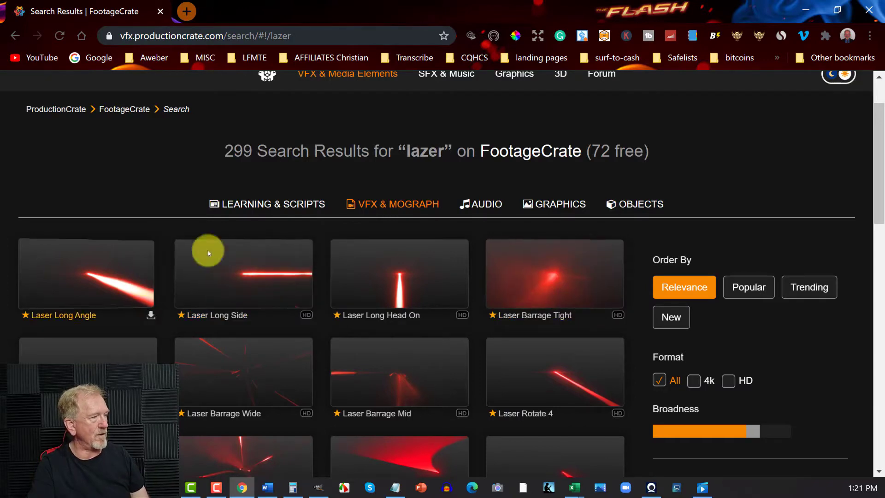
{"action": "left_click", "coordinate": [244, 271]}
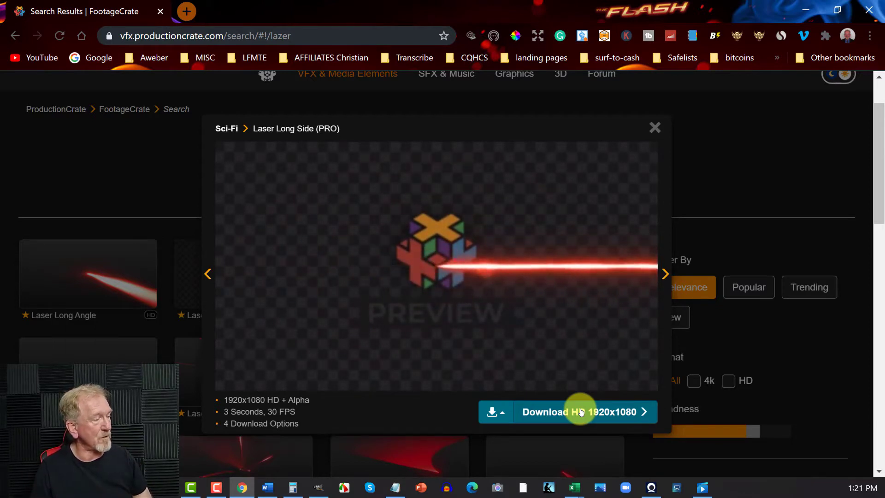
{"action": "left_click", "coordinate": [658, 127]}
Search the FootageCrate effects library for "fire ball".
{"action": "scroll", "coordinate": [352, 208], "scroll_direction": "up", "scroll_amount": 2}
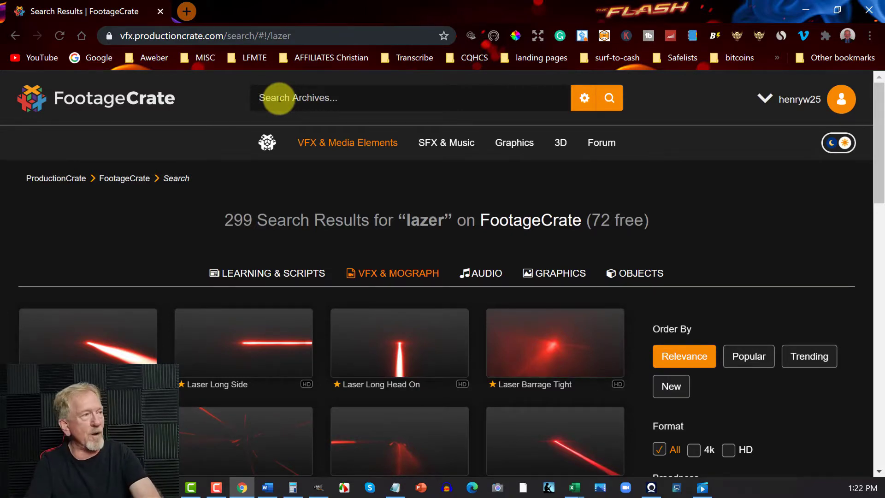
{"action": "left_click", "coordinate": [279, 98]}
{"action": "type", "text": "fi"}
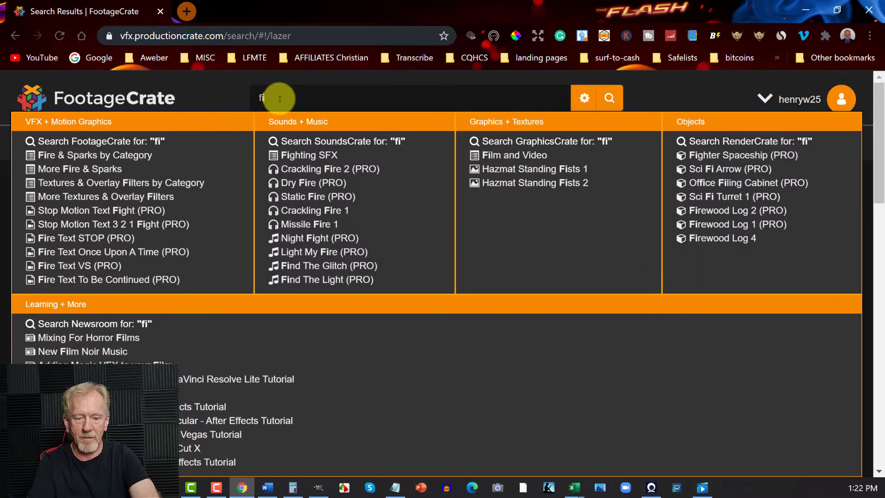
{"action": "type", "text": "re ba"}
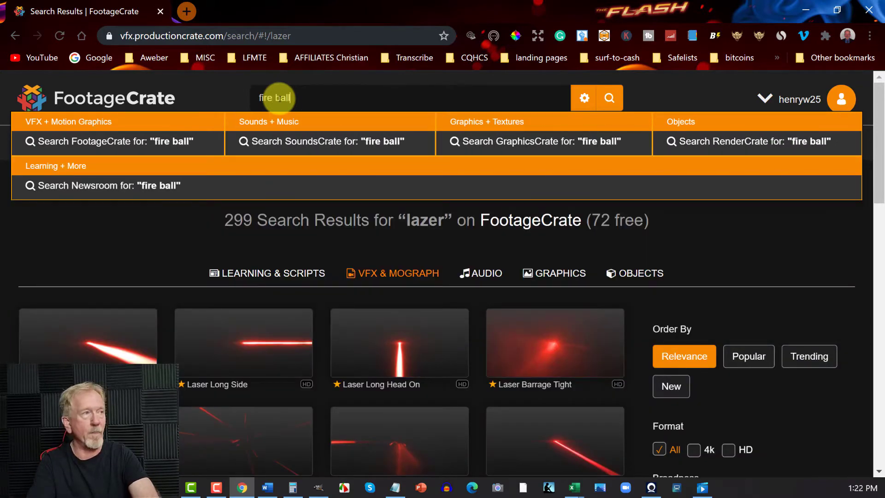
{"action": "type", "text": "ll"}
{"action": "key", "text": "Return"}
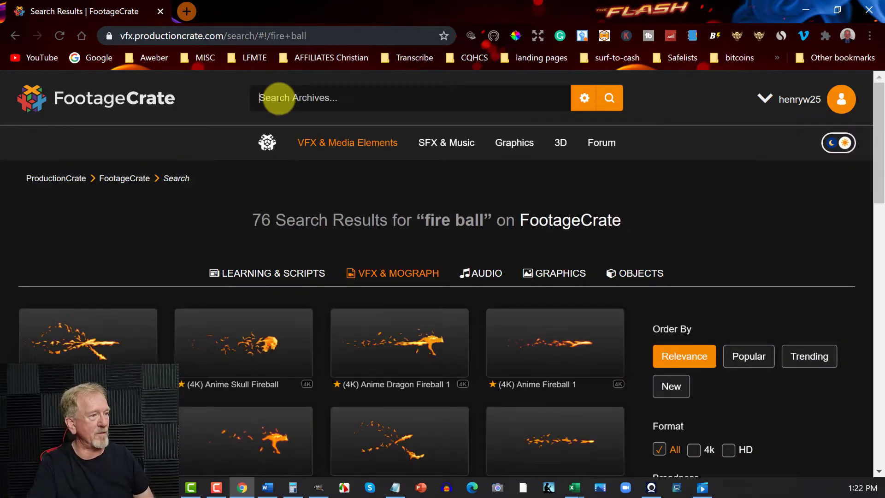
Preview the Fireball 4 effect with its download options, and close the preview.
{"action": "scroll", "coordinate": [226, 169], "scroll_direction": "down", "scroll_amount": 2}
{"action": "scroll", "coordinate": [225, 171], "scroll_direction": "down", "scroll_amount": 2}
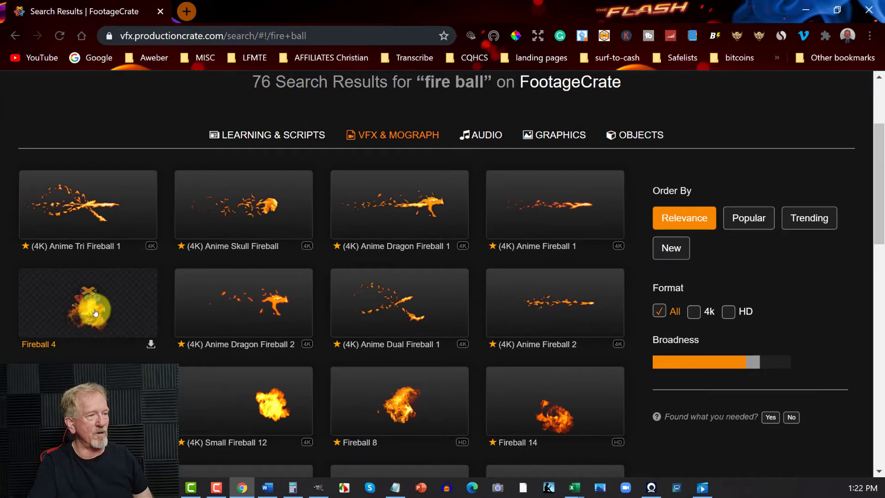
{"action": "left_click", "coordinate": [95, 313]}
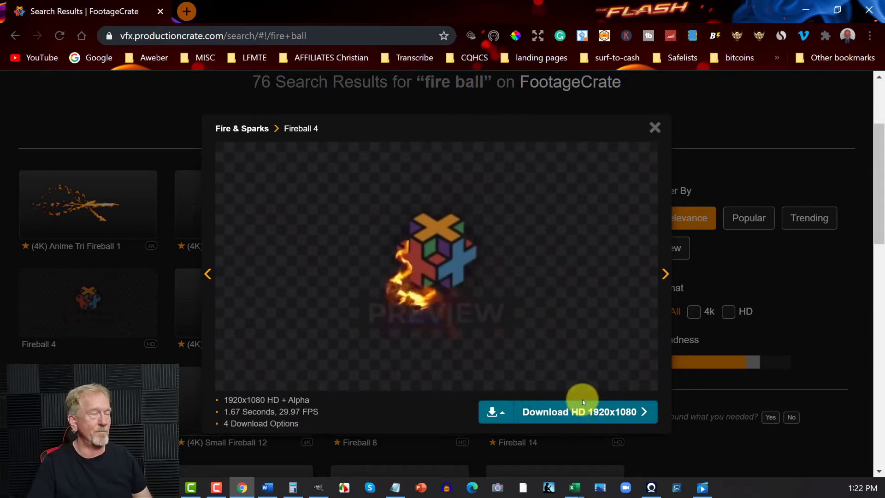
{"action": "left_click", "coordinate": [654, 129]}
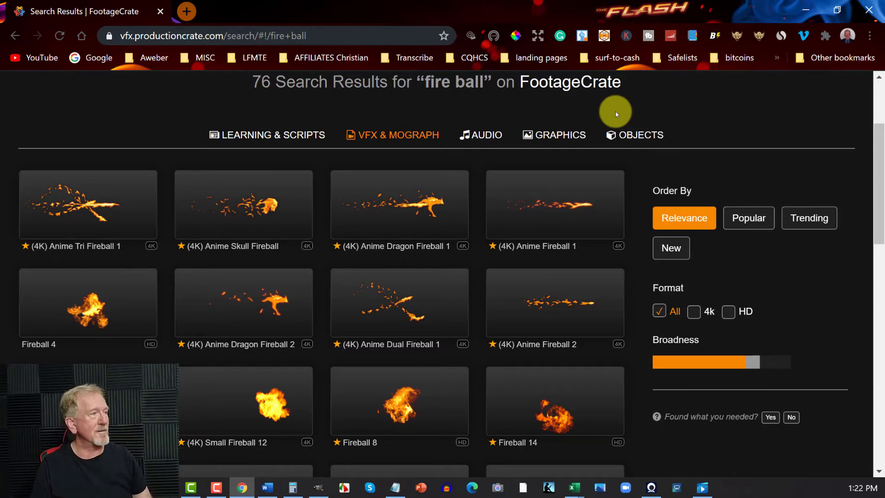
Search SoundsCrate for "lazer sound" in place of the fire ball search.
{"action": "scroll", "coordinate": [419, 148], "scroll_direction": "up", "scroll_amount": 3}
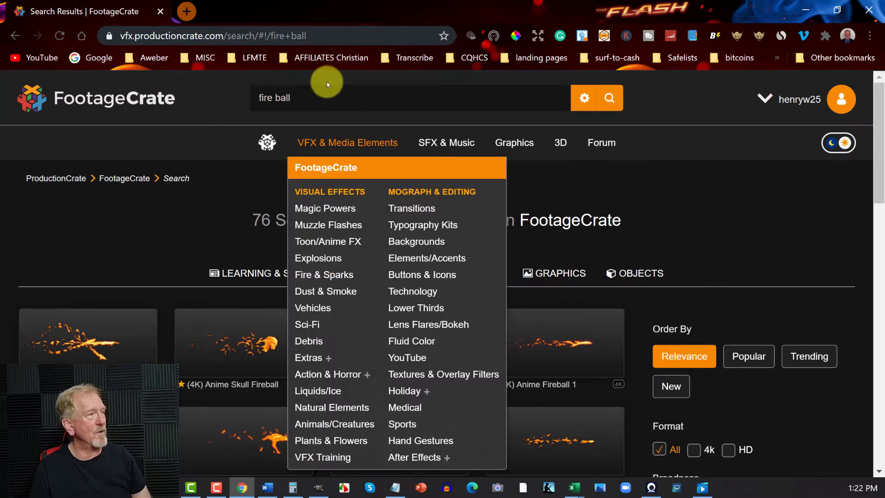
{"action": "left_click_drag", "start_coordinate": [306, 91], "coordinate": [223, 56]}
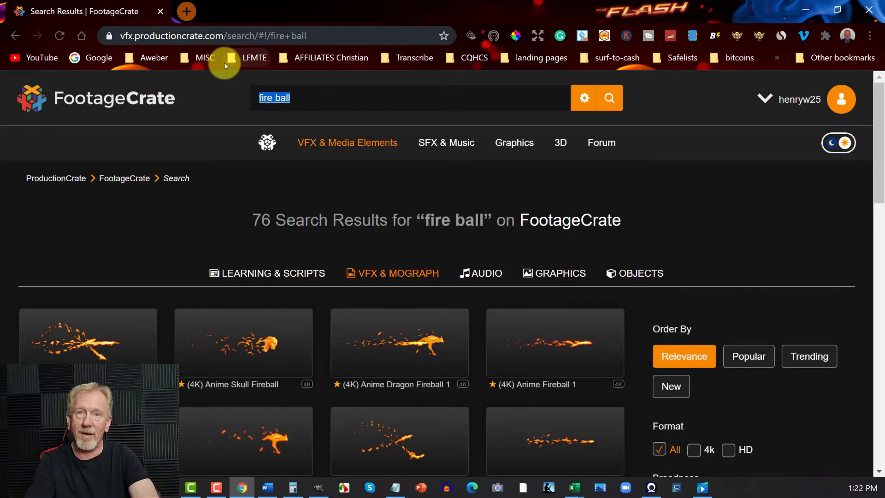
{"action": "type", "text": "laz"}
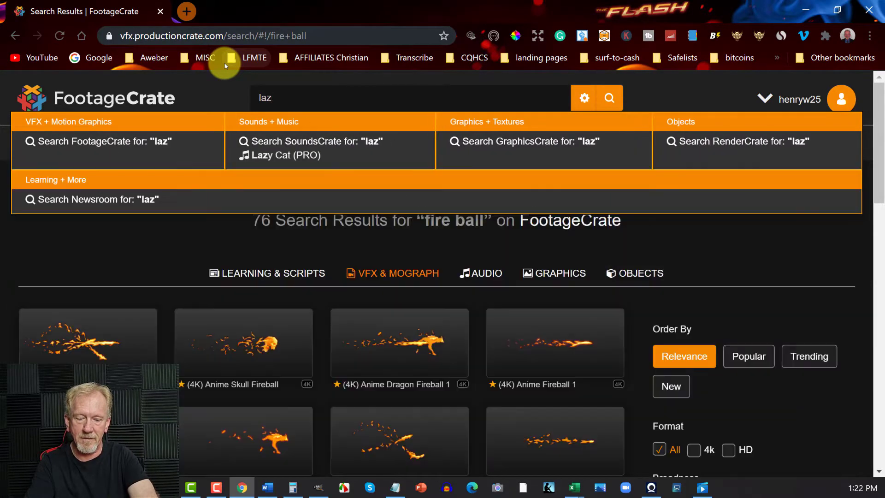
{"action": "type", "text": "er sound"}
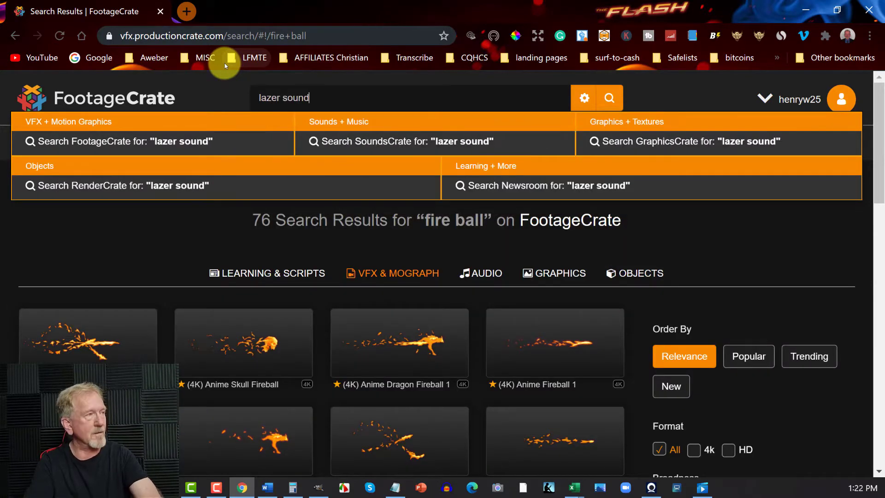
{"action": "left_click", "coordinate": [176, 141]}
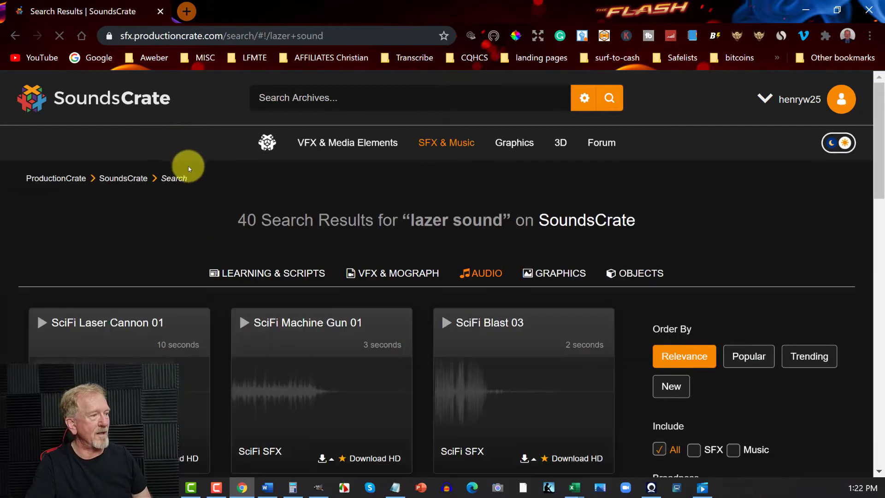
Listen to the Anime Laser 4 sound effect and download it in MP3 format.
{"action": "scroll", "coordinate": [221, 218], "scroll_direction": "down", "scroll_amount": 15}
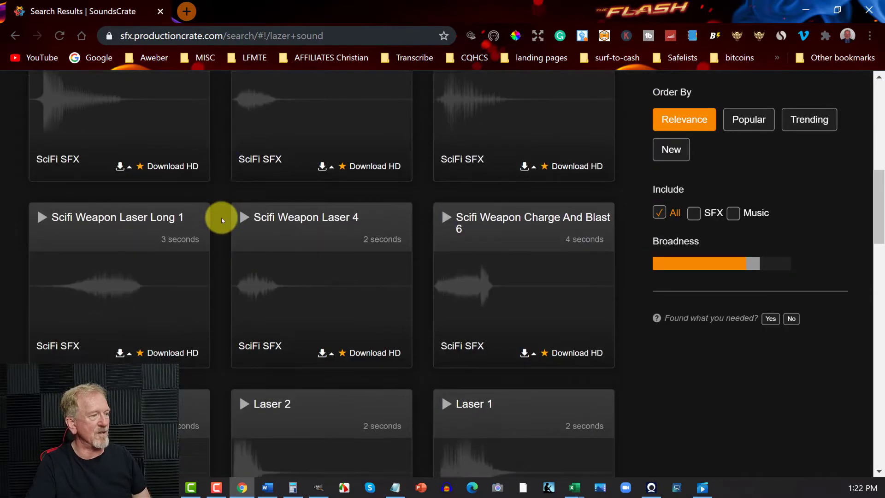
{"action": "scroll", "coordinate": [221, 217], "scroll_direction": "down", "scroll_amount": 5}
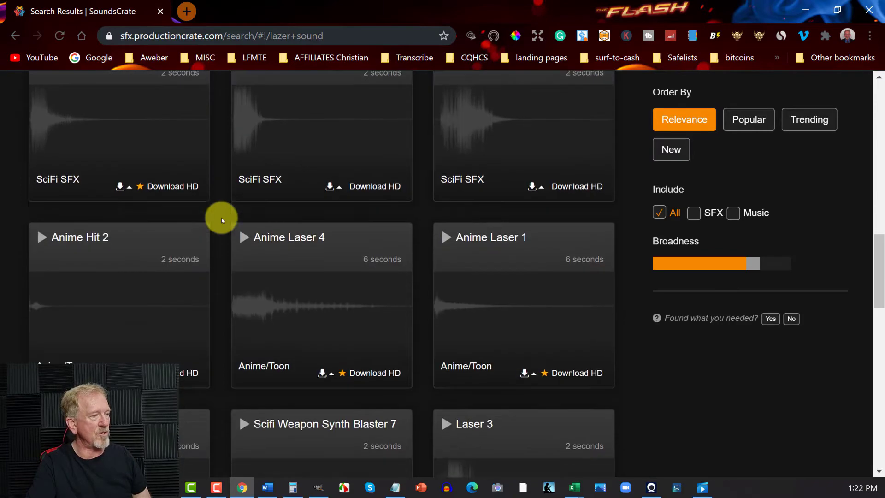
{"action": "left_click", "coordinate": [261, 246]}
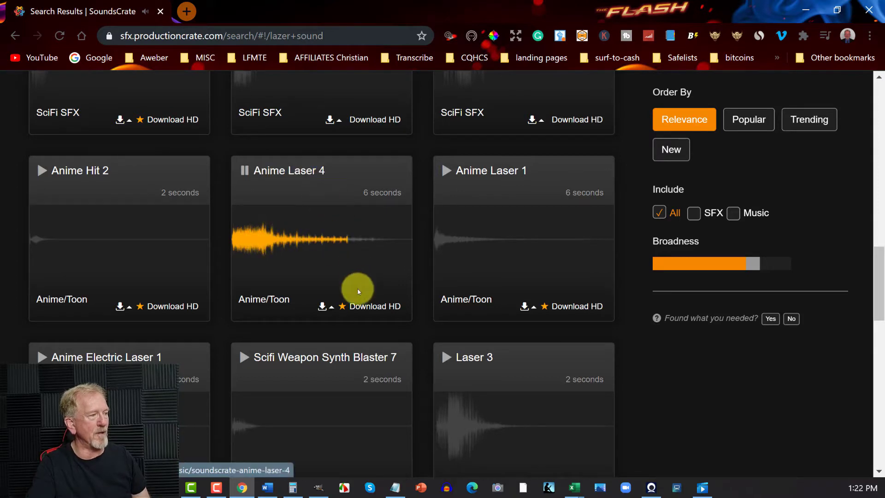
{"action": "left_click", "coordinate": [321, 307]}
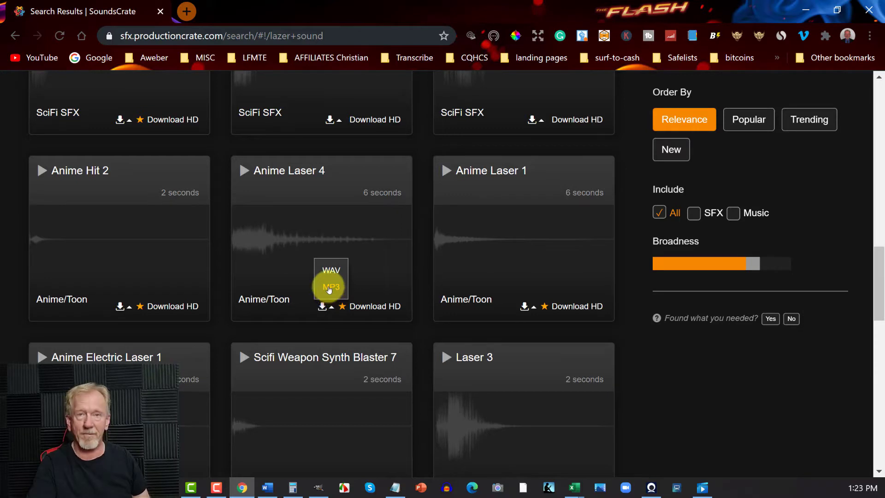
{"action": "left_click", "coordinate": [330, 287]}
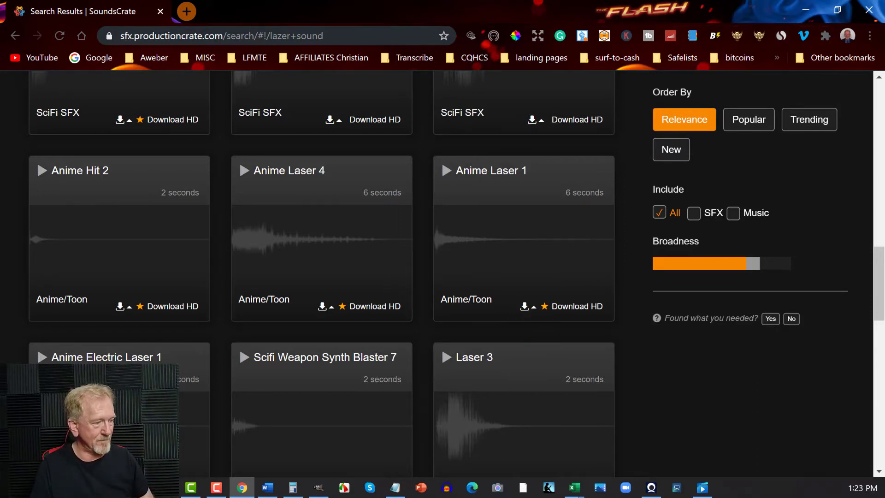
Switch to Camtasia and play the first seconds of the "my mother" clip to check its audio level.
{"action": "left_click", "coordinate": [191, 488]}
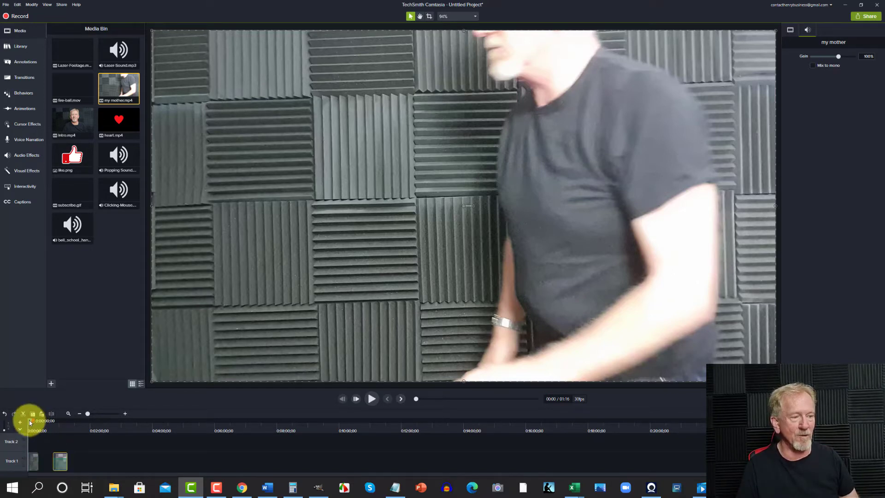
{"action": "left_click", "coordinate": [372, 399]}
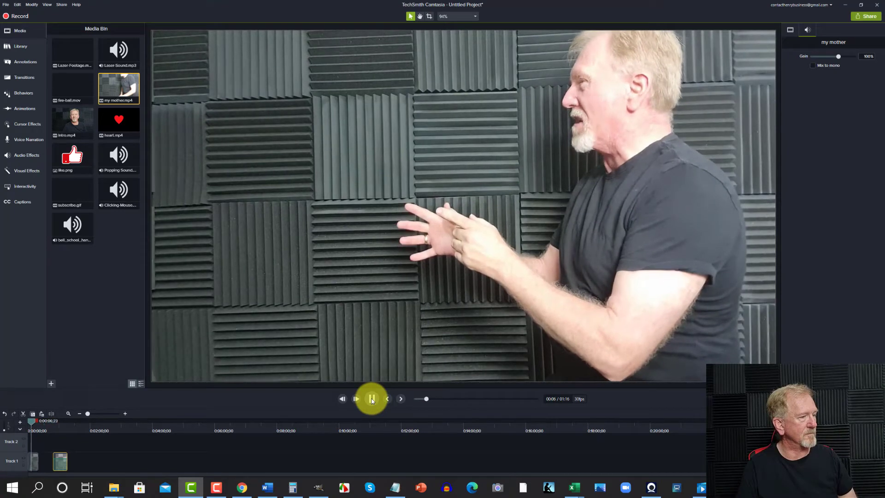
{"action": "left_click", "coordinate": [372, 399]}
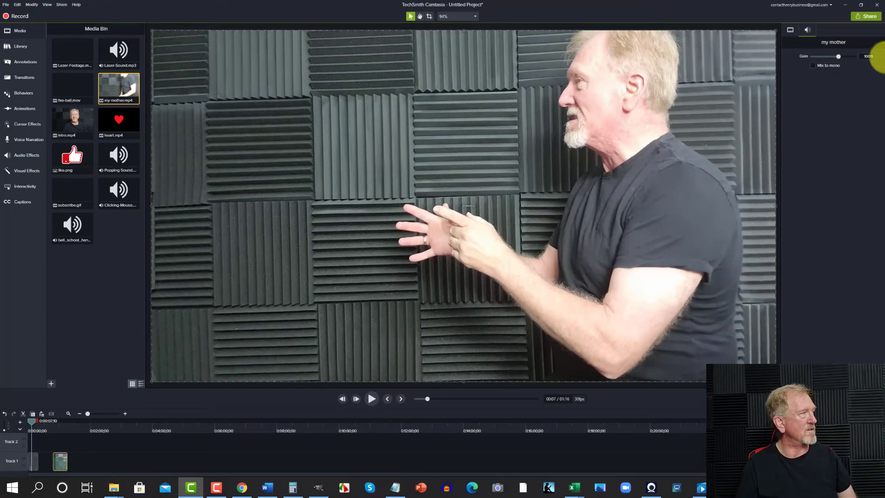
Set the audio gain of the first "my mother" clip on Track 1 to 250%.
{"action": "left_click", "coordinate": [862, 56]}
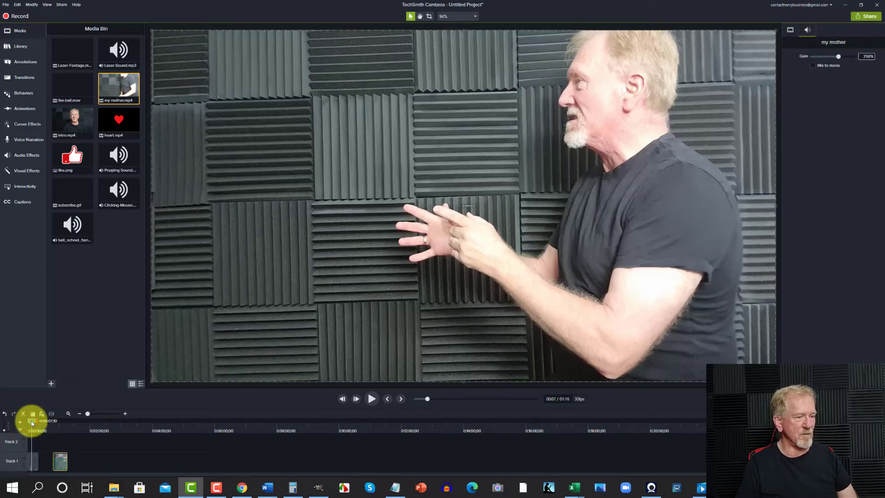
{"action": "left_click", "coordinate": [35, 469]}
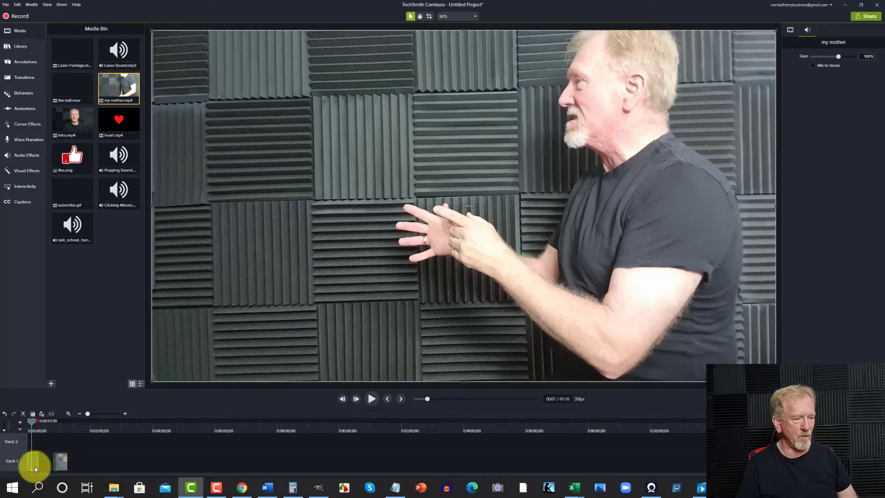
{"action": "left_click", "coordinate": [861, 56]}
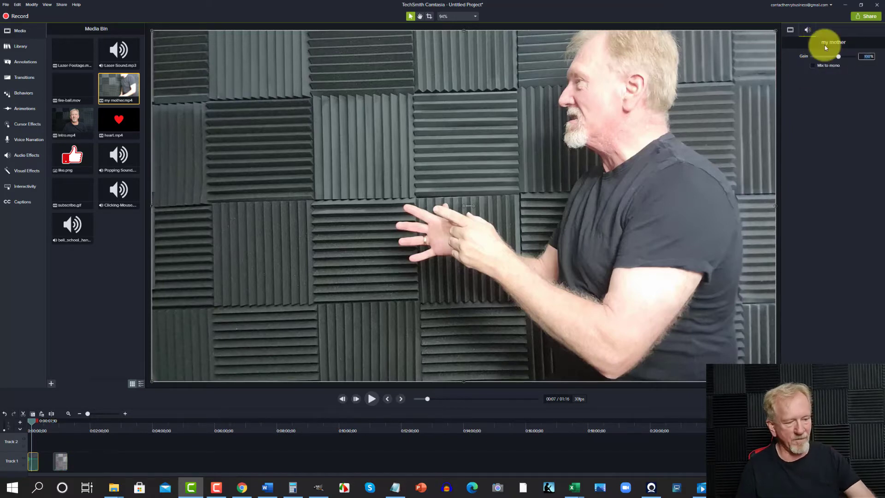
{"action": "type", "text": "250"}
{"action": "key", "text": "Return"}
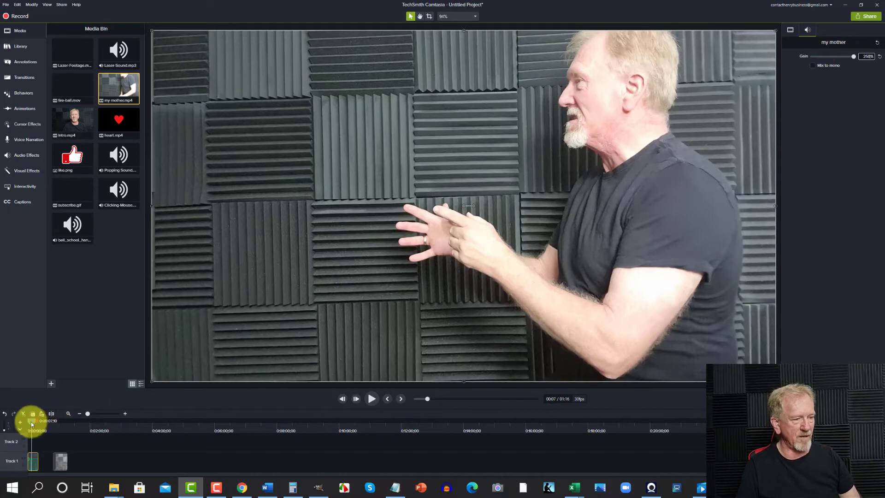
Play the first "my mother" clip from the beginning to check the raised volume, and stop playback.
{"action": "left_click_drag", "start_coordinate": [32, 422], "coordinate": [19, 423]}
{"action": "left_click", "coordinate": [369, 400]}
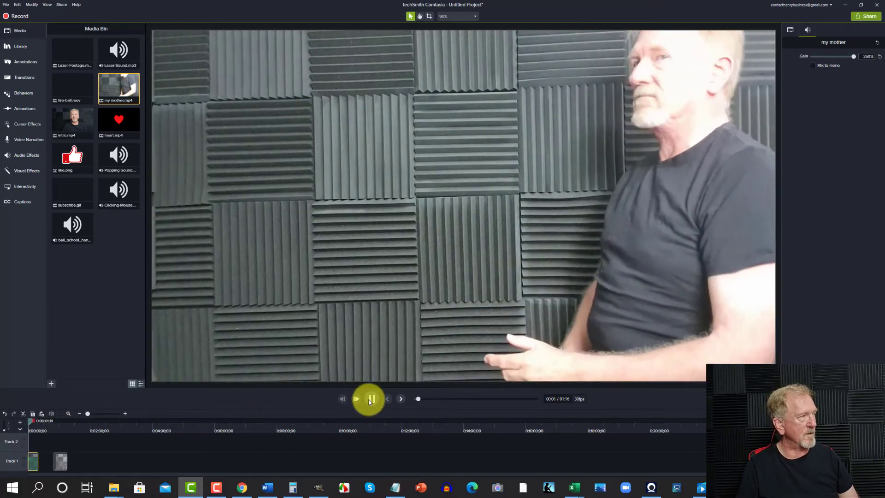
{"action": "left_click", "coordinate": [369, 400]}
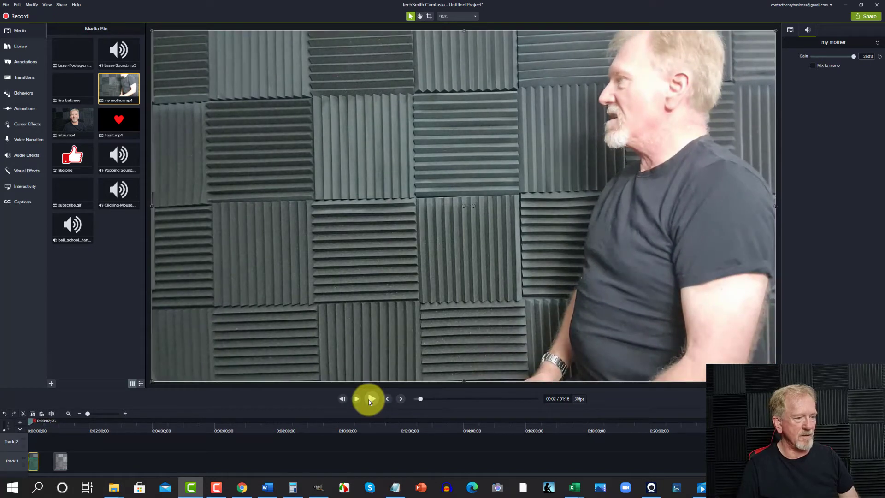
Cut away everything before 0:00:02;25 in the first "my mother" clip and move the remaining part to the start of Track 1.
{"action": "left_click", "coordinate": [51, 414]}
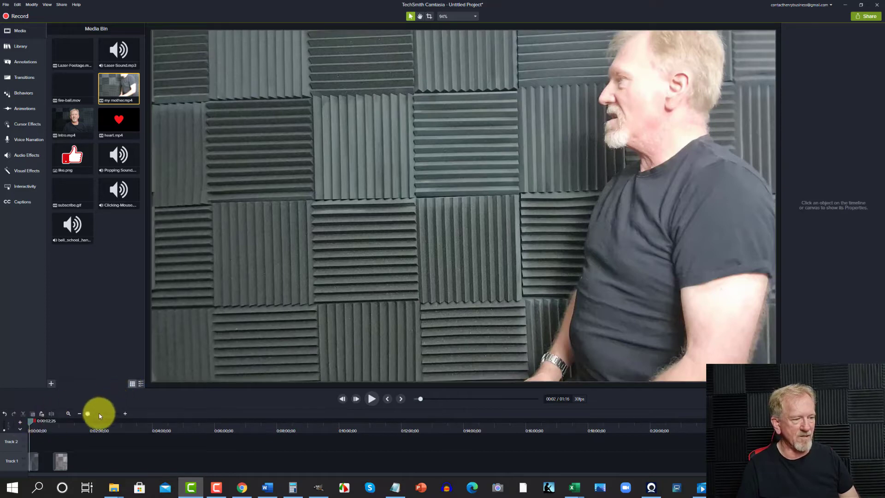
{"action": "left_click_drag", "start_coordinate": [91, 416], "coordinate": [123, 421]}
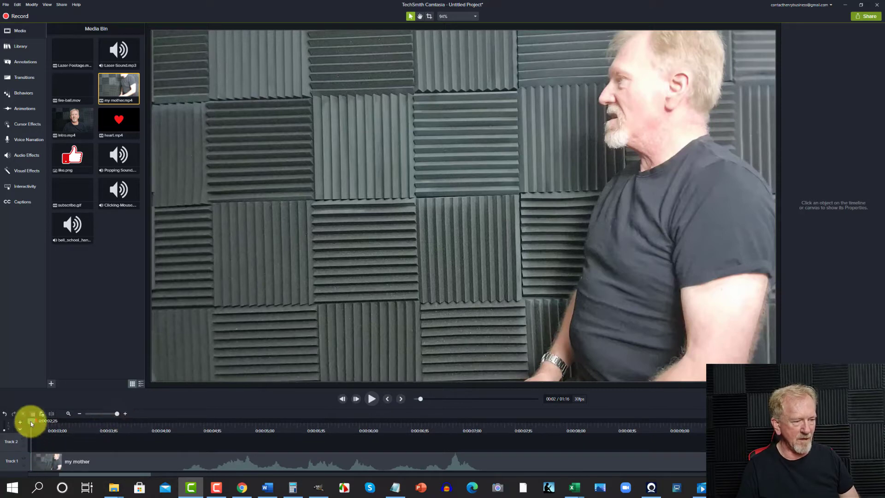
{"action": "left_click_drag", "start_coordinate": [31, 423], "coordinate": [9, 418]}
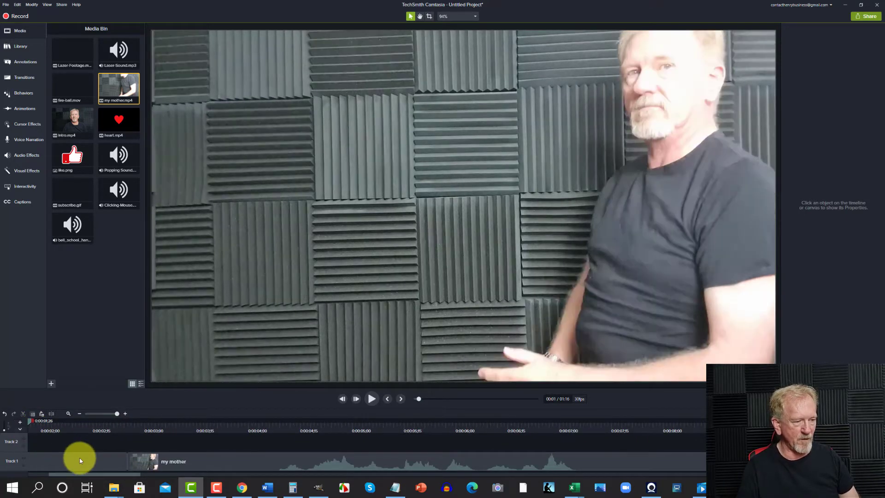
{"action": "left_click", "coordinate": [80, 461]}
{"action": "key", "text": "Delete"}
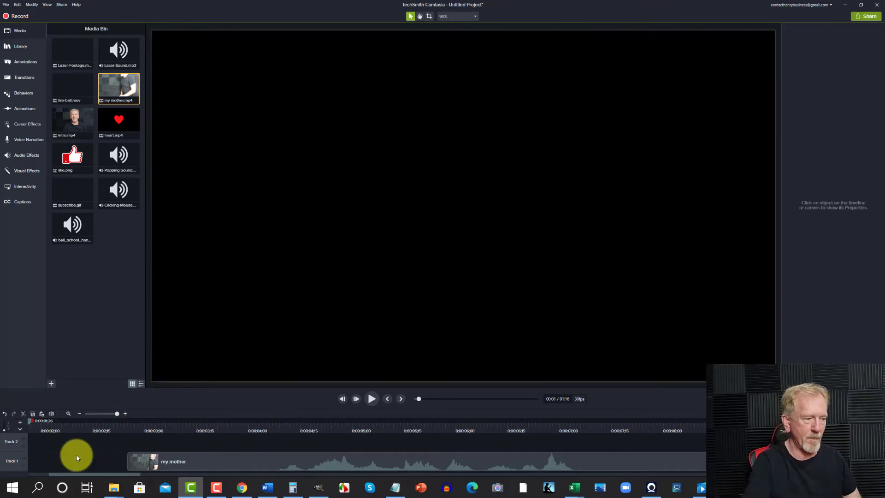
{"action": "left_click_drag", "start_coordinate": [159, 462], "coordinate": [2, 474]}
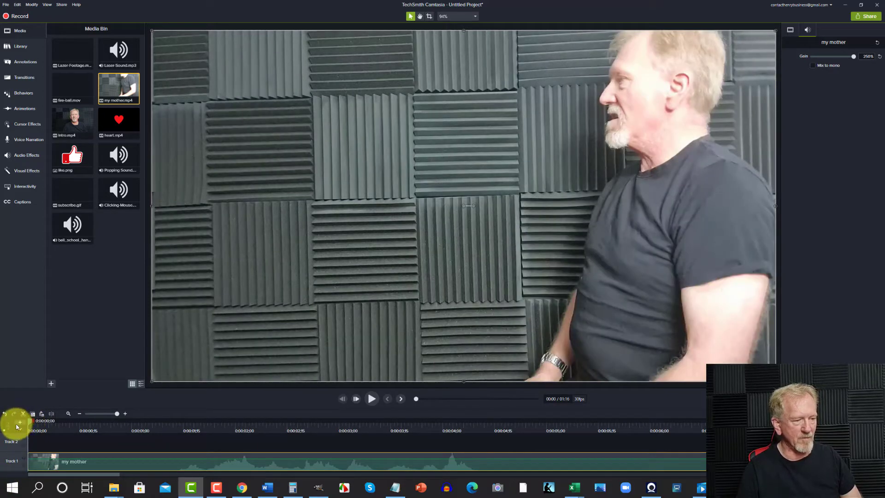
Play the first clip, split it at 0:00:04;23, and move the part after the split to Track 3.
{"action": "left_click", "coordinate": [372, 399]}
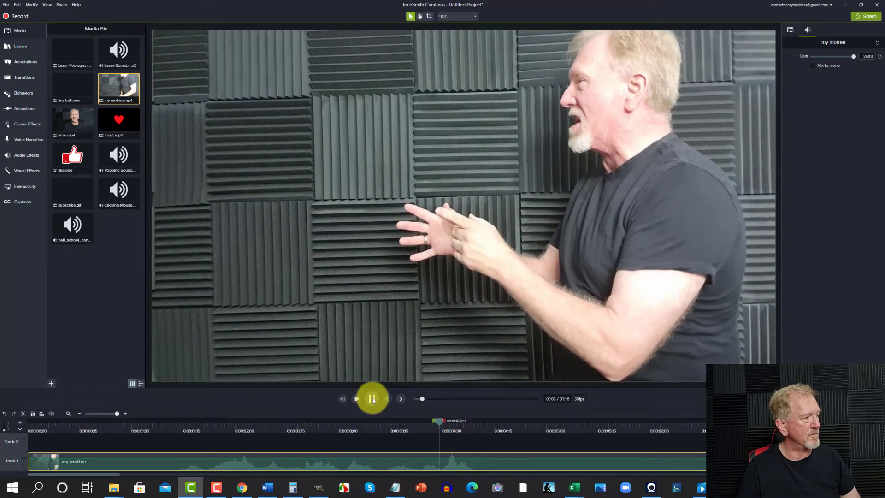
{"action": "left_click", "coordinate": [373, 398]}
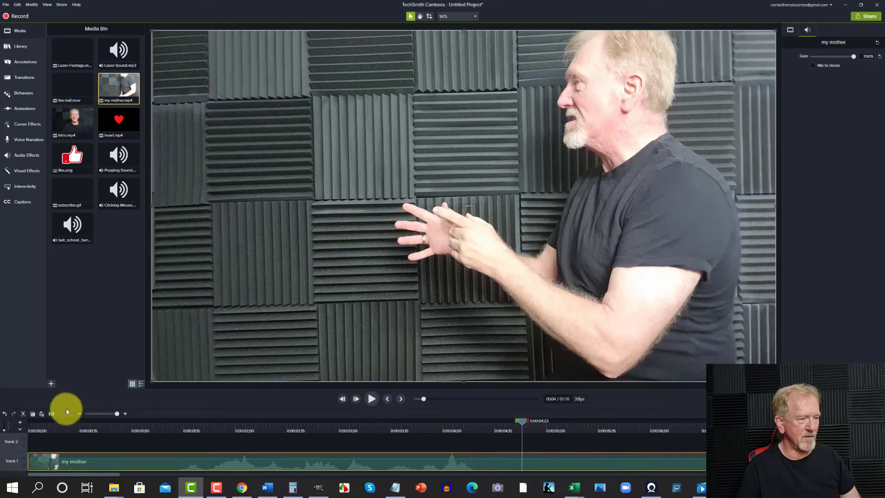
{"action": "left_click", "coordinate": [50, 415]}
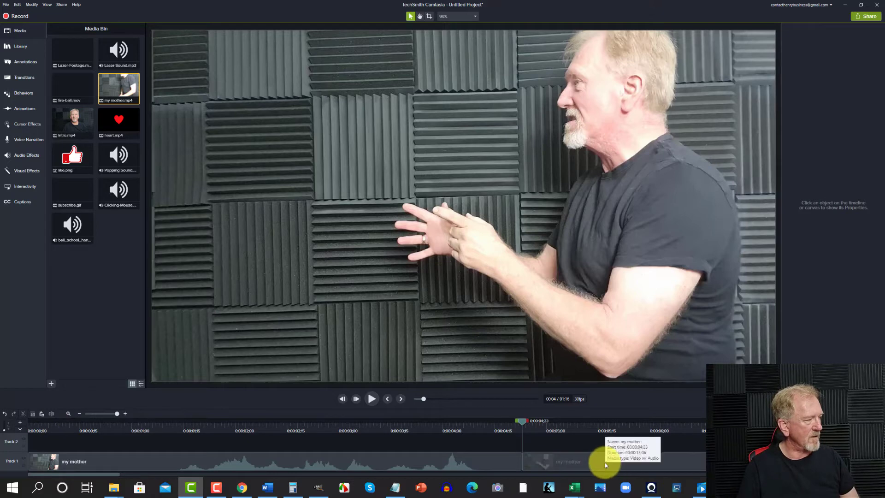
{"action": "left_click_drag", "start_coordinate": [606, 462], "coordinate": [874, 434]}
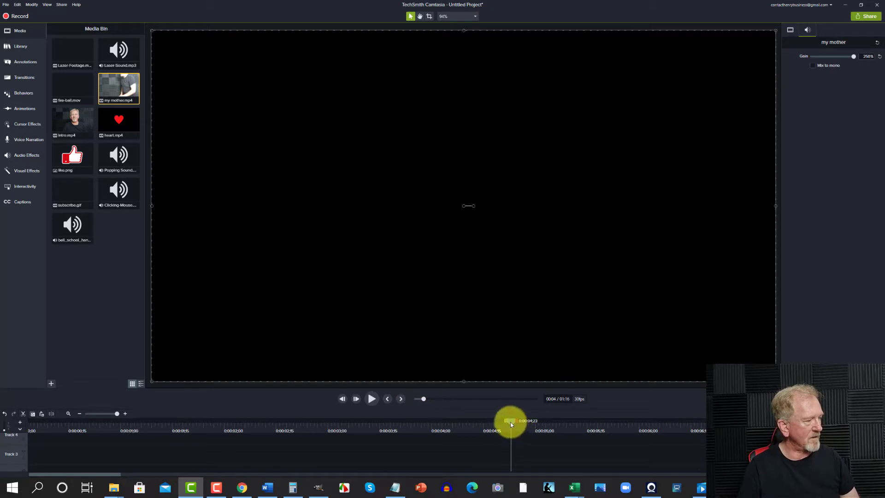
Play the later "my mother" clip on Track 1 from shortly before its beginning to find where the speech starts.
{"action": "left_click", "coordinate": [93, 414]}
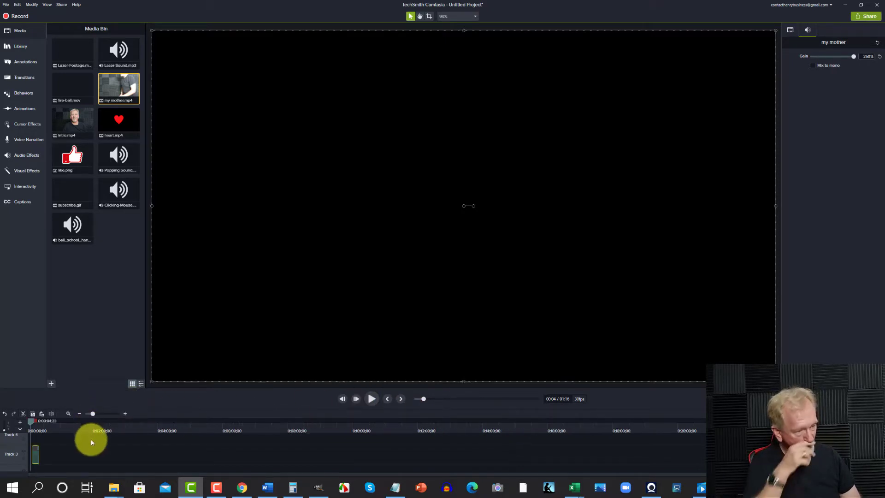
{"action": "scroll", "coordinate": [90, 449], "scroll_direction": "down", "scroll_amount": 2}
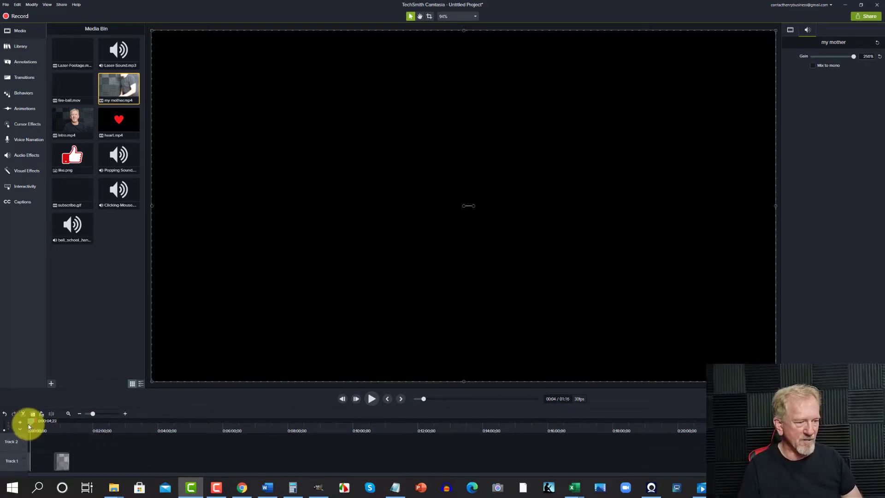
{"action": "left_click_drag", "start_coordinate": [31, 421], "coordinate": [53, 421]}
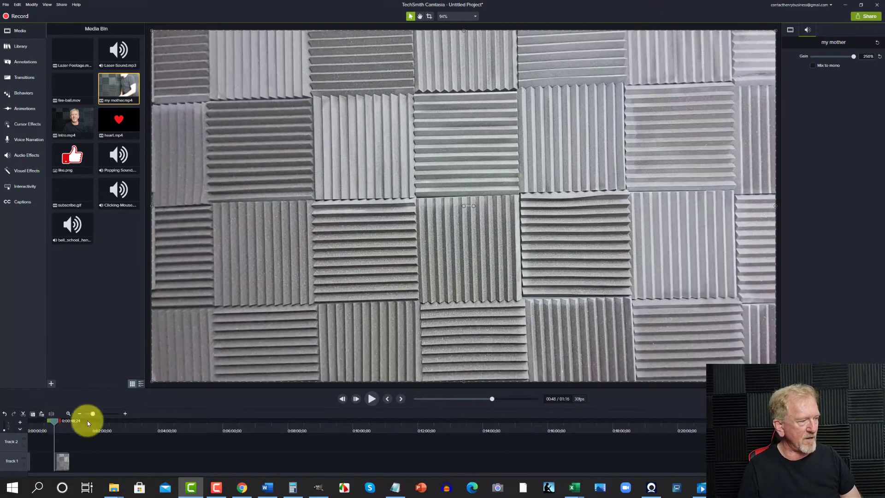
{"action": "left_click", "coordinate": [373, 399]}
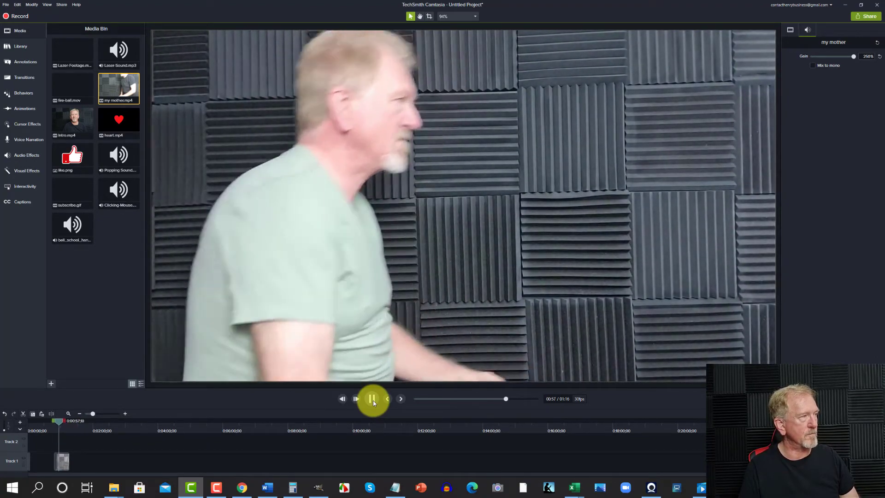
{"action": "left_click", "coordinate": [372, 399]}
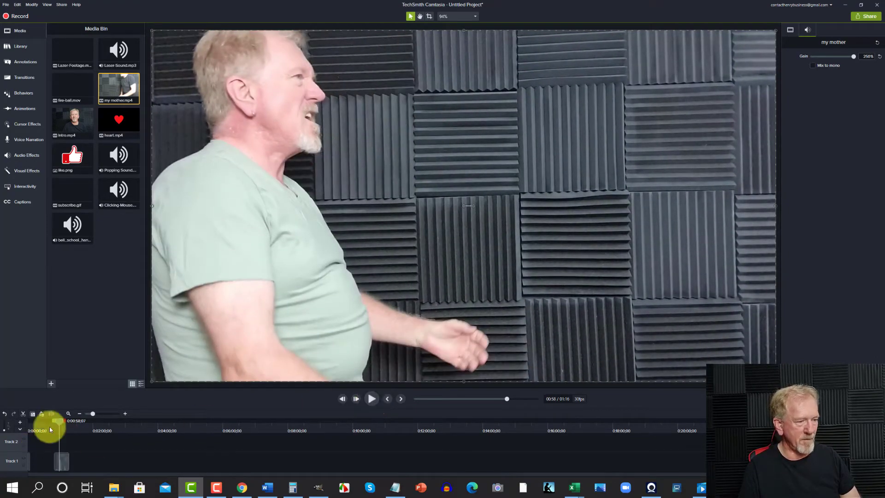
Split the later "my mother" clip on Track 1 at 0:00:58;04 and delete the part before the split.
{"action": "left_click_drag", "start_coordinate": [94, 416], "coordinate": [119, 415]}
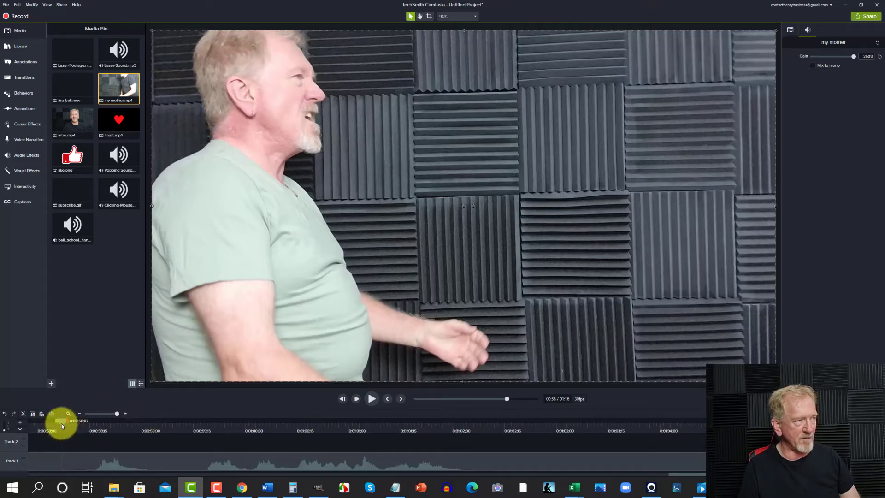
{"action": "mouse_move", "coordinate": [62, 424]}
{"action": "left_mouse_down"}
{"action": "mouse_move", "coordinate": [20, 422]}
{"action": "mouse_move", "coordinate": [73, 430]}
{"action": "left_mouse_up"}
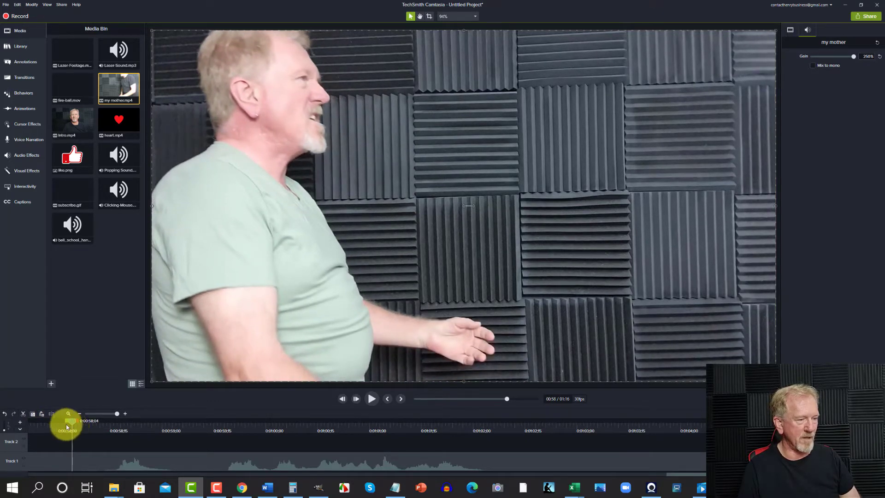
{"action": "left_click", "coordinate": [43, 461]}
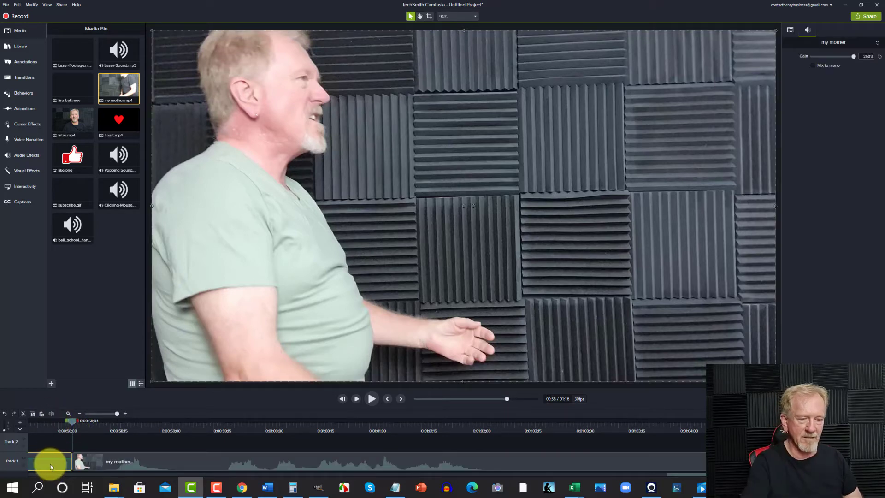
{"action": "key", "text": "Delete"}
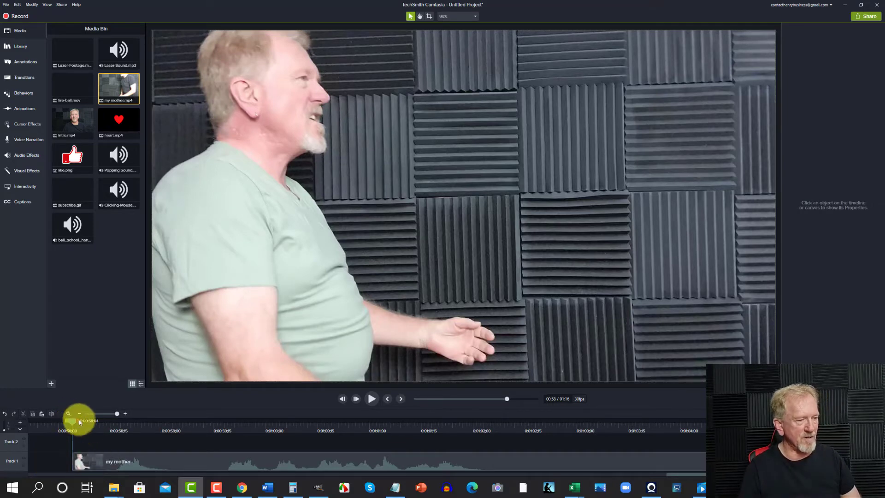
Play the trimmed later clip on Track 1 through its spoken line and split it at 0:01:02;18.
{"action": "left_click", "coordinate": [371, 399]}
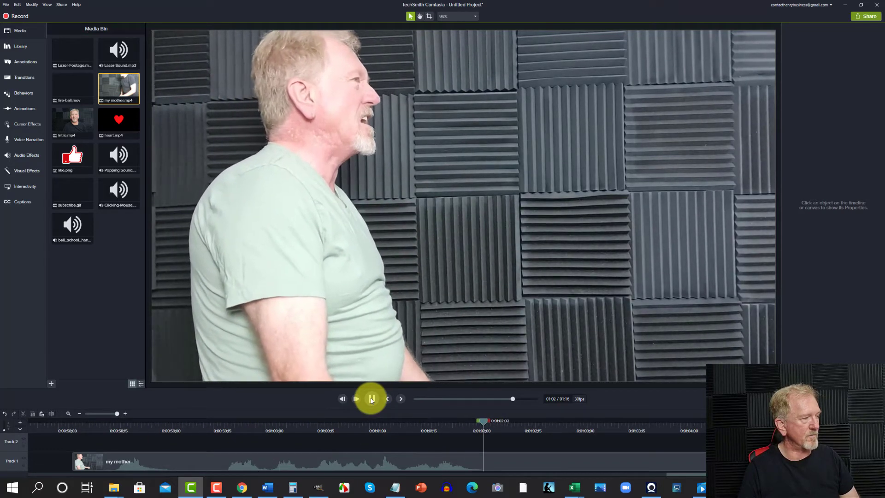
{"action": "left_click", "coordinate": [371, 398]}
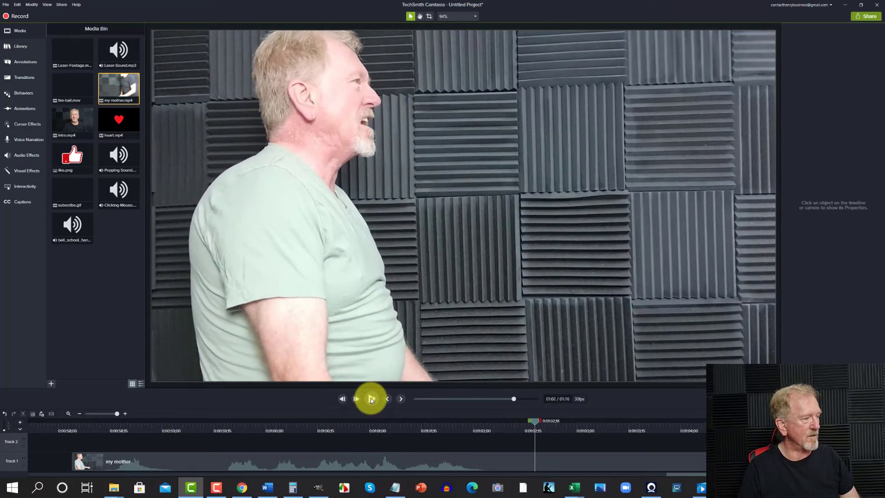
{"action": "left_click", "coordinate": [409, 460]}
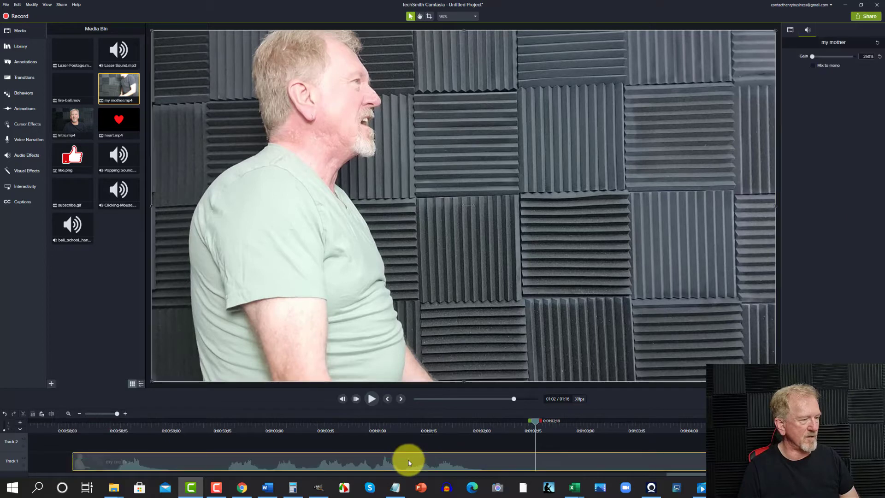
{"action": "left_click", "coordinate": [48, 413]}
Move the section between 0:00:58;04 and 0:01:02;18 directly behind the first clip on Track 1.
{"action": "left_click", "coordinate": [261, 466]}
{"action": "left_click_drag", "start_coordinate": [261, 465], "coordinate": [182, 452]}
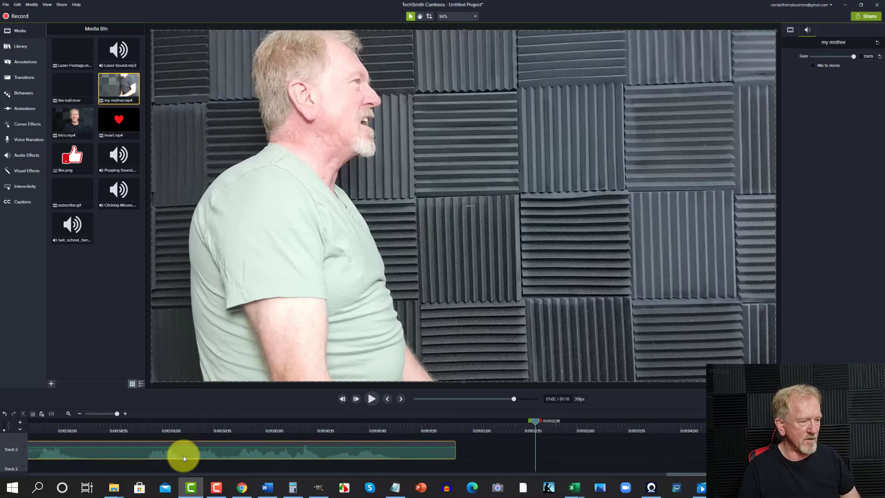
{"action": "left_click", "coordinate": [95, 413]}
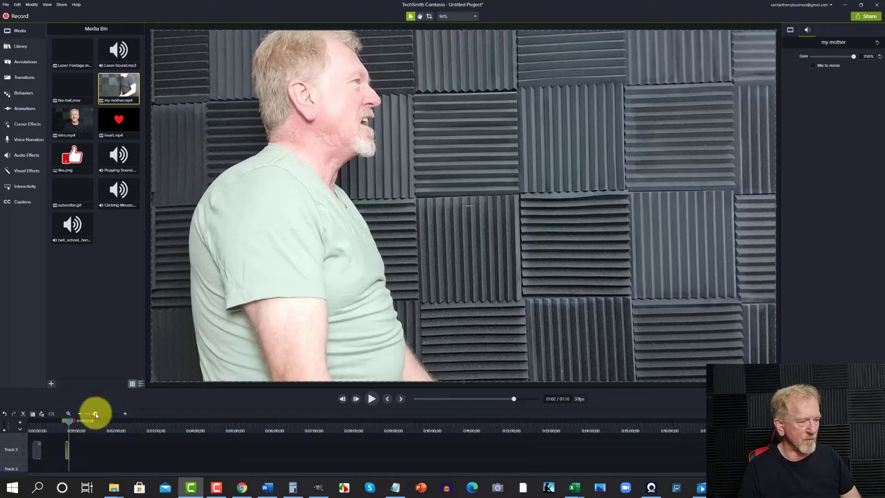
{"action": "left_click_drag", "start_coordinate": [95, 413], "coordinate": [99, 414]}
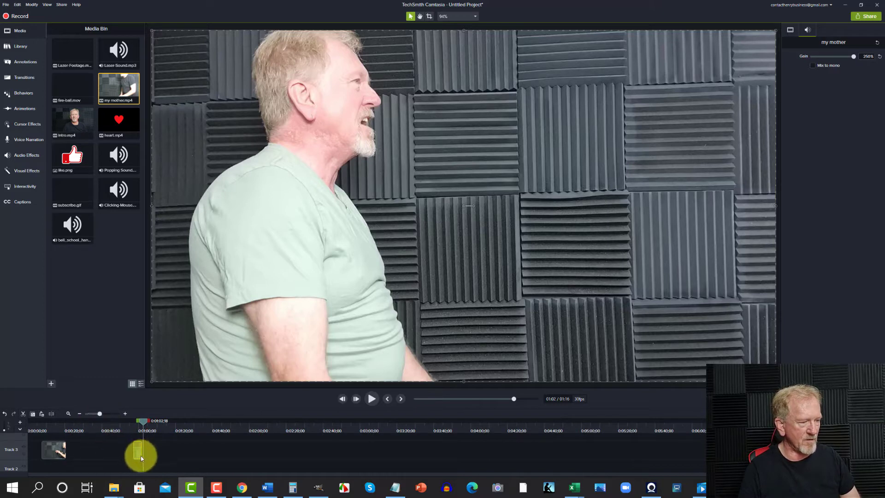
{"action": "scroll", "coordinate": [79, 473], "scroll_direction": "down", "scroll_amount": 1}
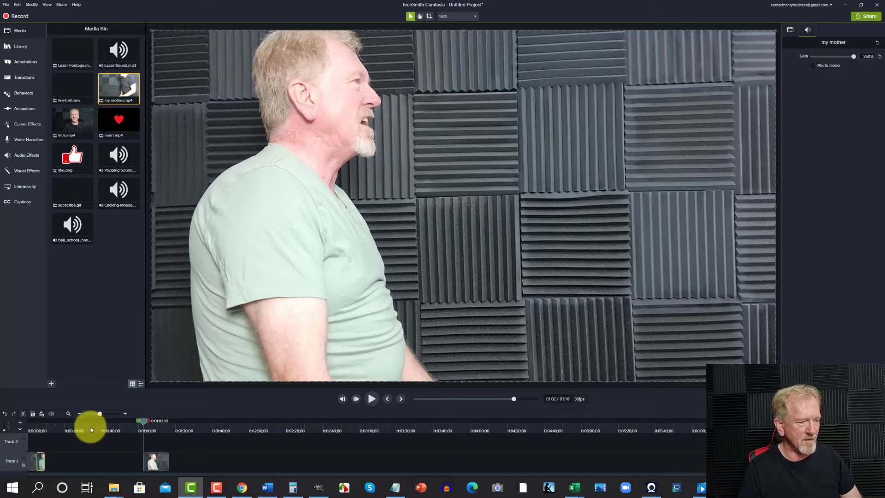
Play the joined clips from the beginning and move the Track 3 clip directly behind them on Track 1, starting at 0:00:08;28.
{"action": "left_click_drag", "start_coordinate": [141, 422], "coordinate": [6, 446]}
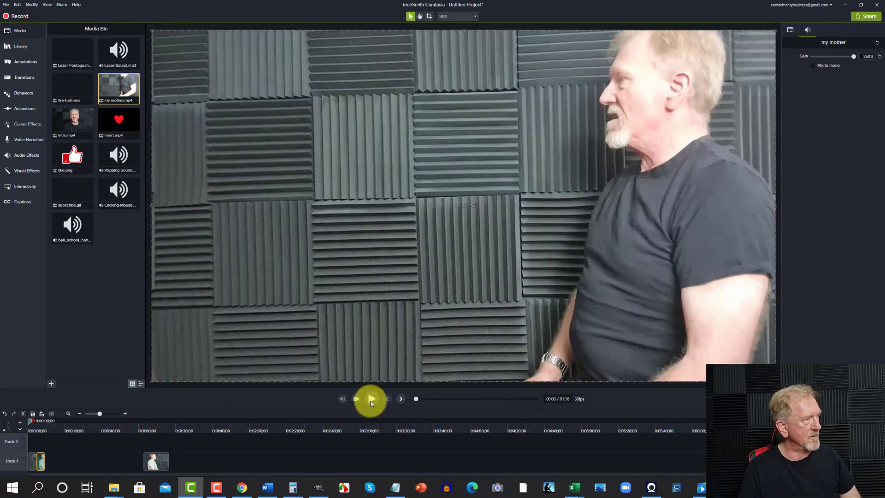
{"action": "left_click", "coordinate": [371, 399]}
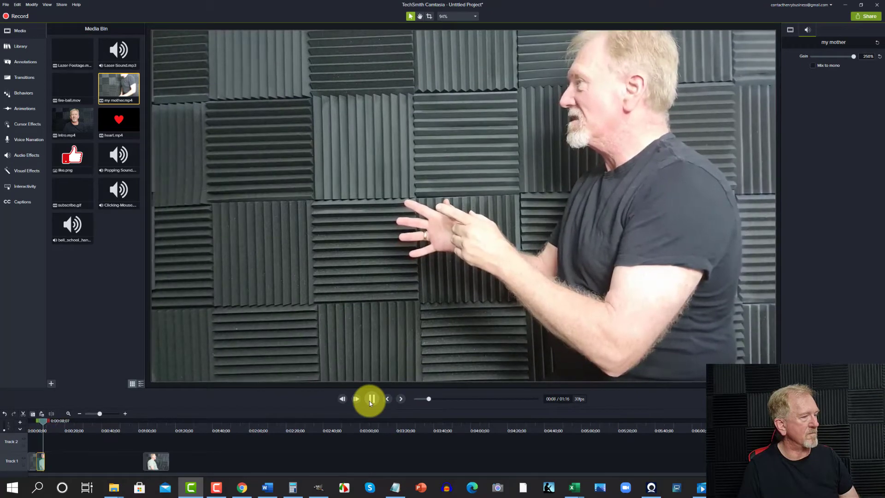
{"action": "left_click", "coordinate": [371, 399]}
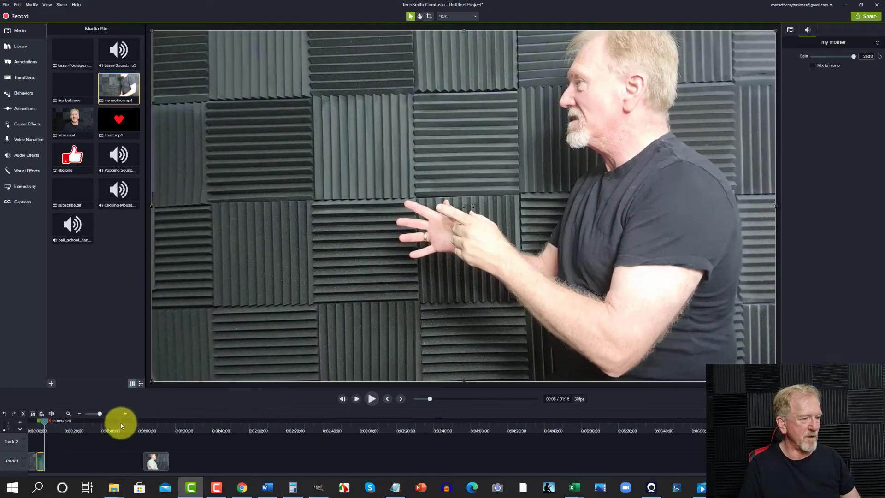
{"action": "key", "text": "ctrl+v"}
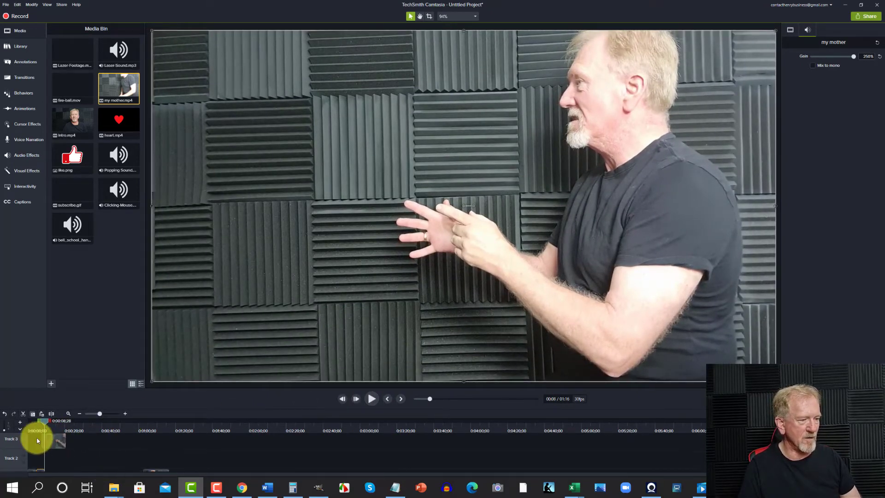
{"action": "left_click_drag", "start_coordinate": [62, 443], "coordinate": [54, 476]}
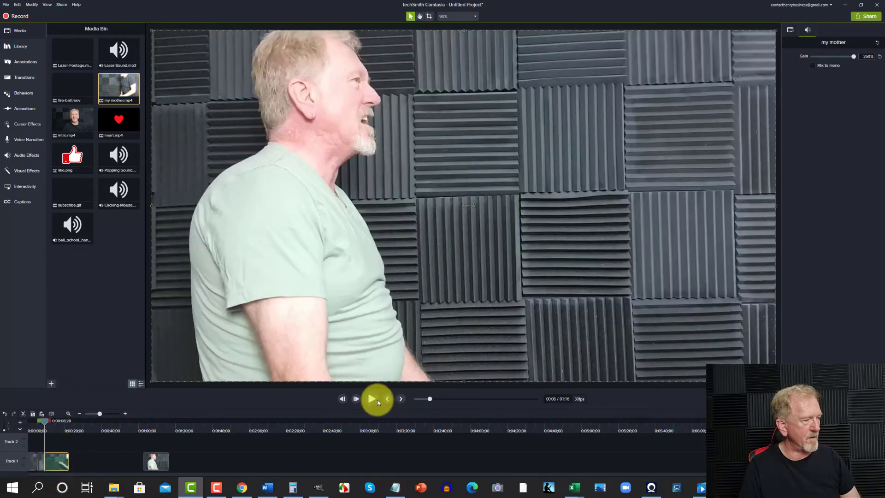
Play the third clip on Track 1 to find the next spoken line and split the clip at 0:00:16;19.
{"action": "left_click", "coordinate": [371, 400]}
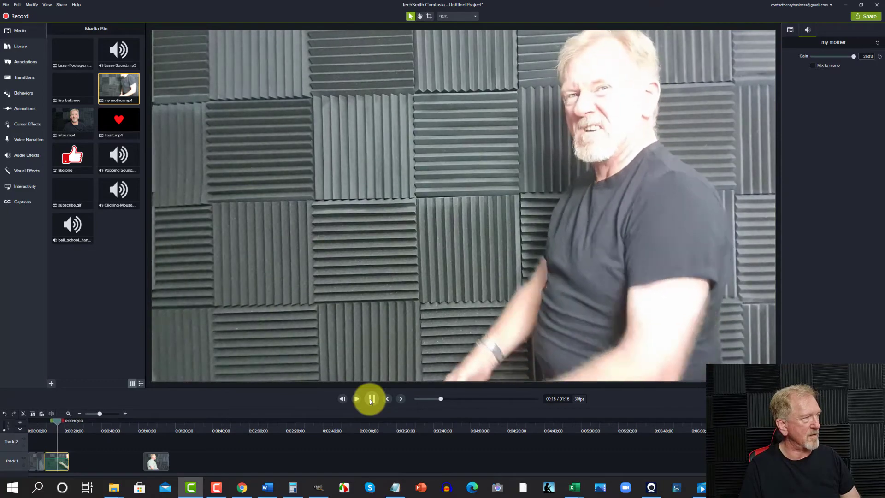
{"action": "left_click", "coordinate": [370, 399]}
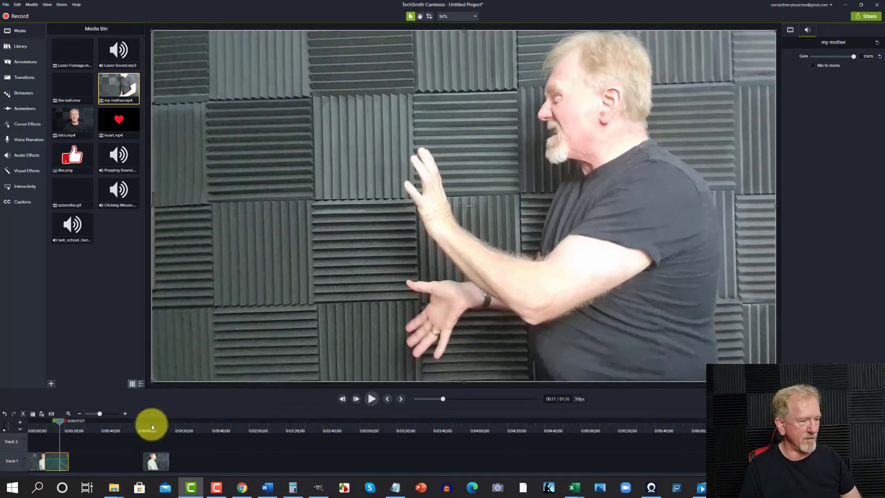
{"action": "left_click_drag", "start_coordinate": [59, 424], "coordinate": [119, 414]}
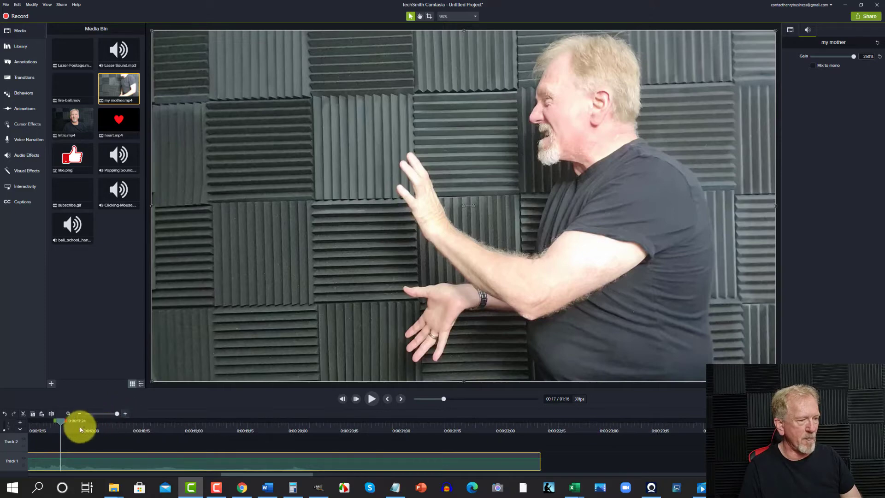
{"action": "left_click_drag", "start_coordinate": [52, 424], "coordinate": [94, 447]}
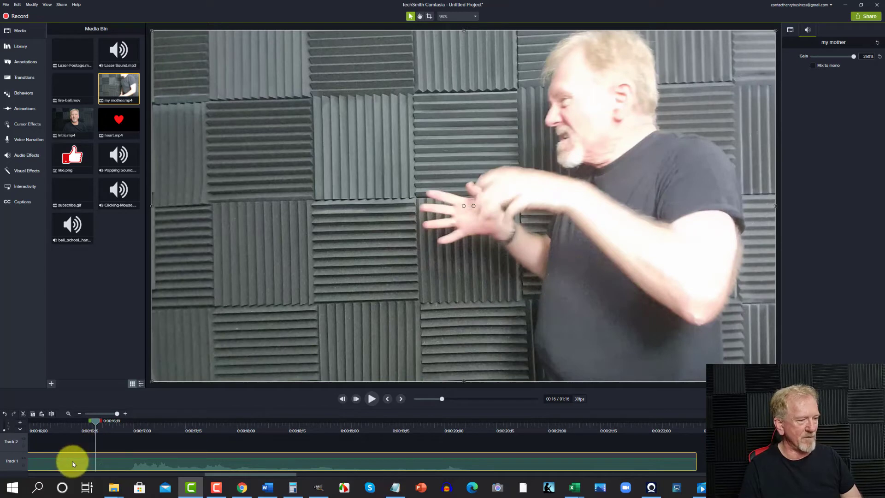
{"action": "left_click", "coordinate": [52, 413]}
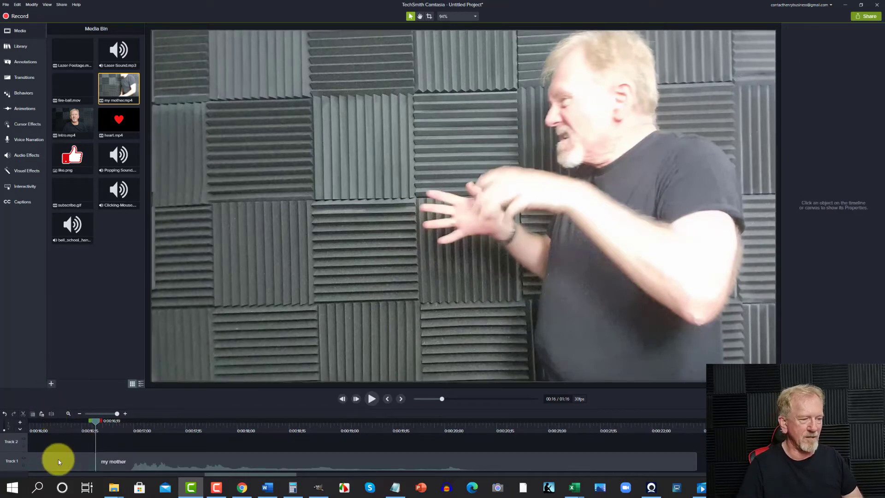
Delete the section in front of 0:00:16;19 on Track 1 and move the remaining piece directly behind the two joined clips.
{"action": "key", "text": "Delete"}
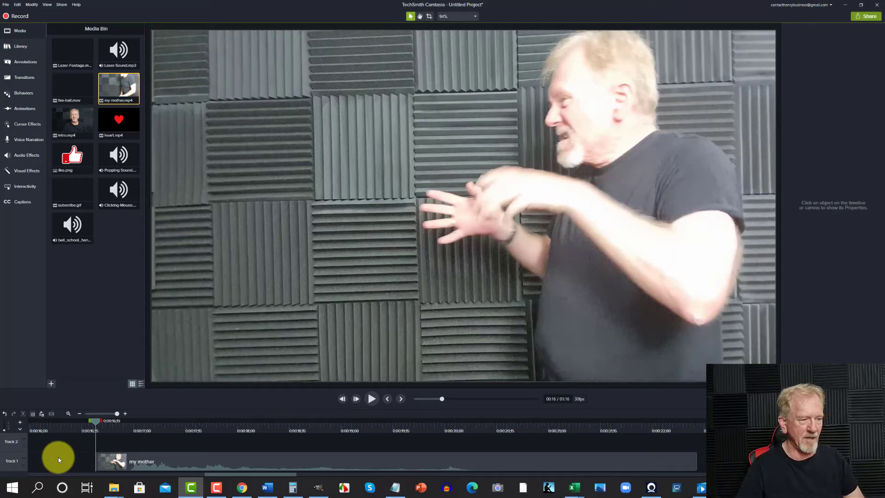
{"action": "left_click", "coordinate": [181, 463]}
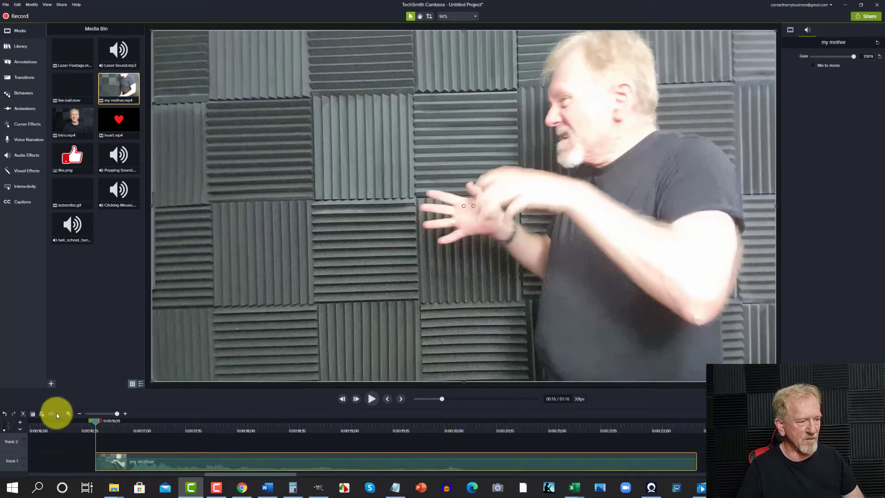
{"action": "left_click", "coordinate": [103, 414]}
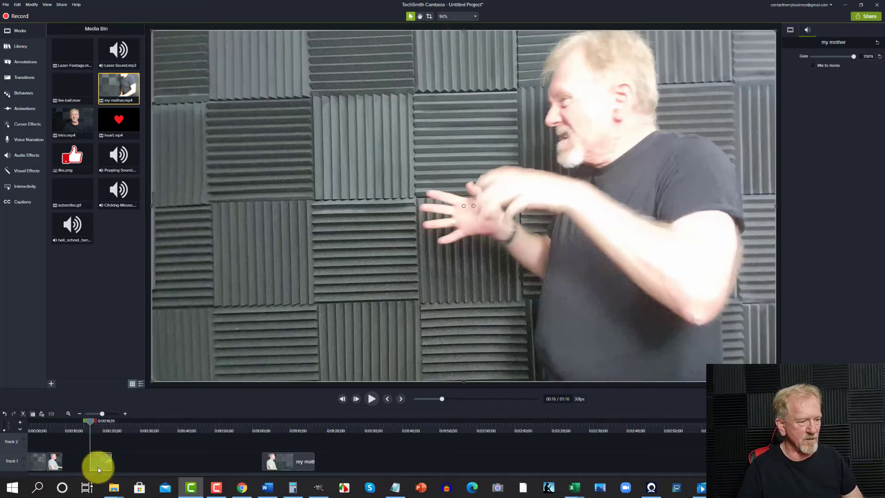
{"action": "left_click_drag", "start_coordinate": [98, 469], "coordinate": [57, 472]}
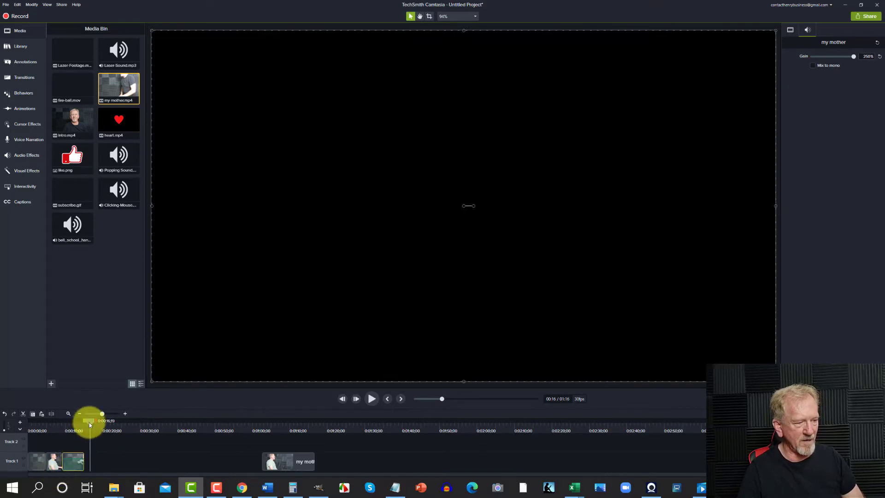
Play the third clip on Track 1 through its spoken line, split it at 0:00:12;04 and delete the part after the split.
{"action": "left_click_drag", "start_coordinate": [89, 423], "coordinate": [62, 428]}
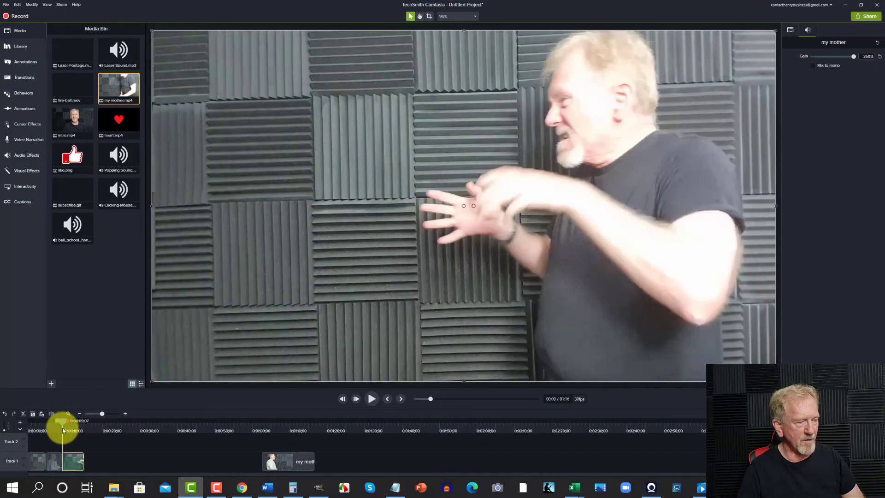
{"action": "left_click", "coordinate": [373, 398]}
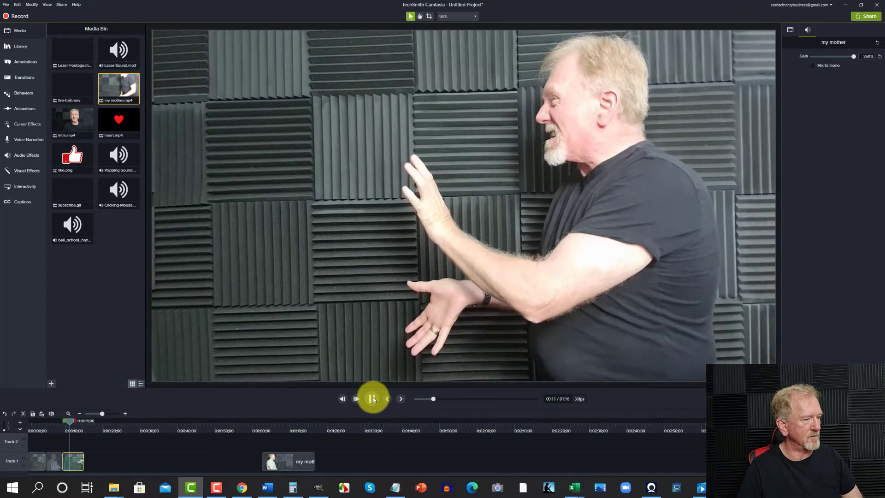
{"action": "left_click", "coordinate": [373, 398]}
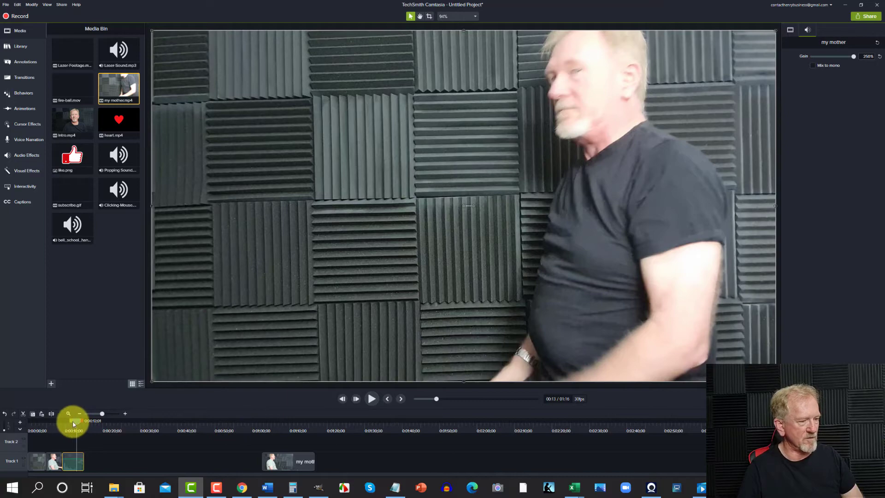
{"action": "left_click_drag", "start_coordinate": [74, 424], "coordinate": [8, 425]}
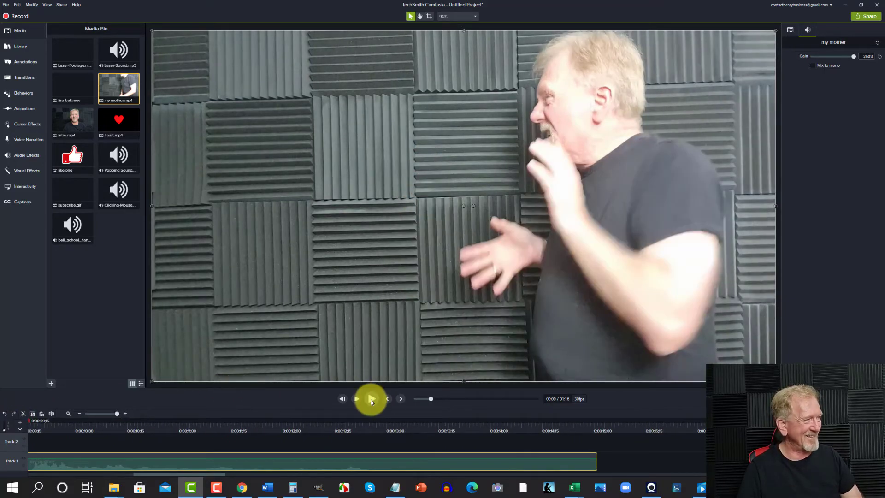
{"action": "left_click", "coordinate": [371, 400]}
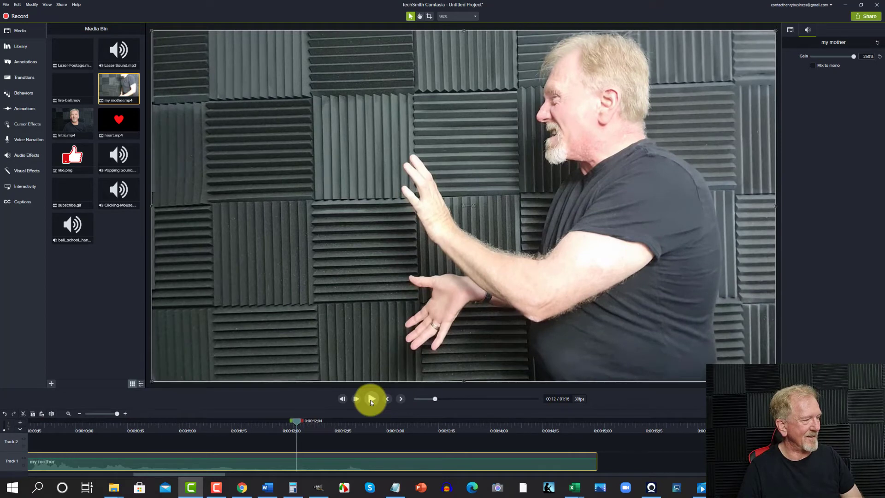
{"action": "left_click", "coordinate": [51, 414]}
{"action": "left_click", "coordinate": [366, 461]}
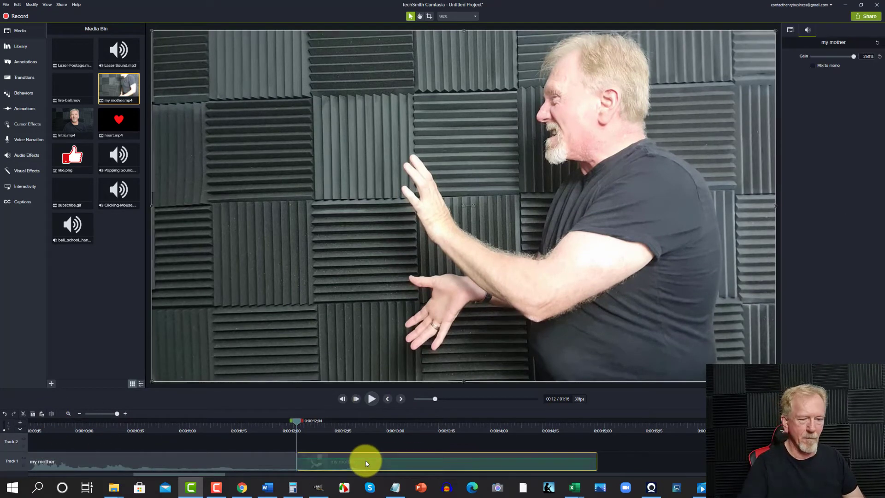
{"action": "key", "text": "Delete"}
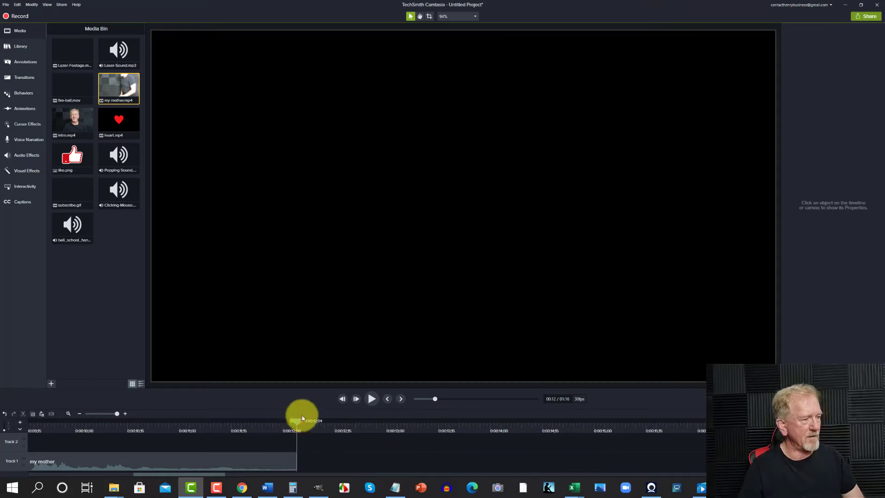
Move the last "my mother" clip on Track 1 directly behind the shortened third clip.
{"action": "left_click_drag", "start_coordinate": [295, 422], "coordinate": [273, 421]}
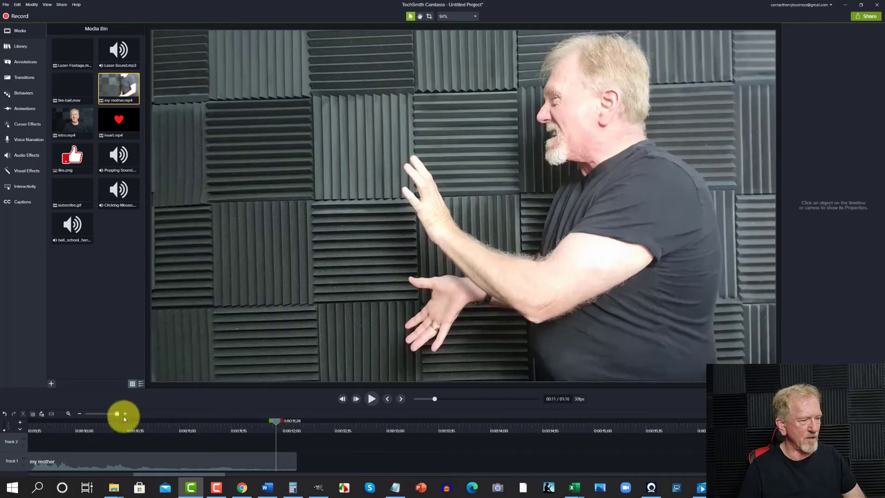
{"action": "left_click", "coordinate": [104, 414]}
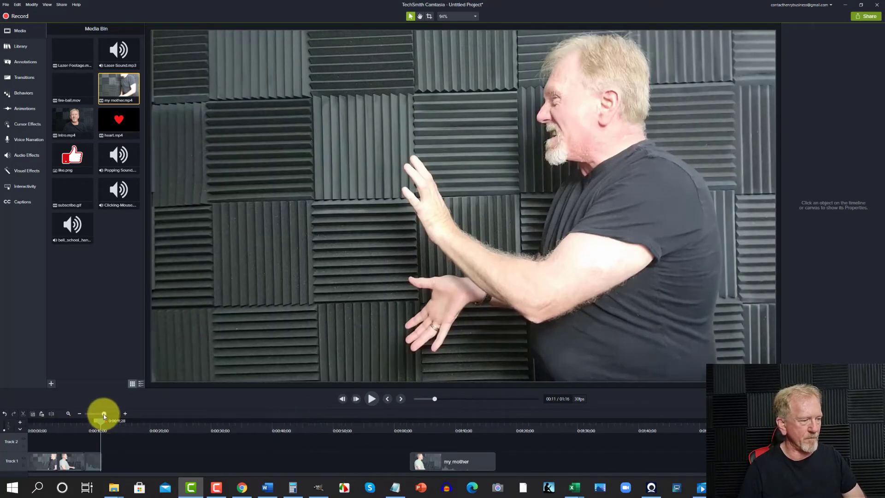
{"action": "left_click_drag", "start_coordinate": [447, 462], "coordinate": [115, 479]}
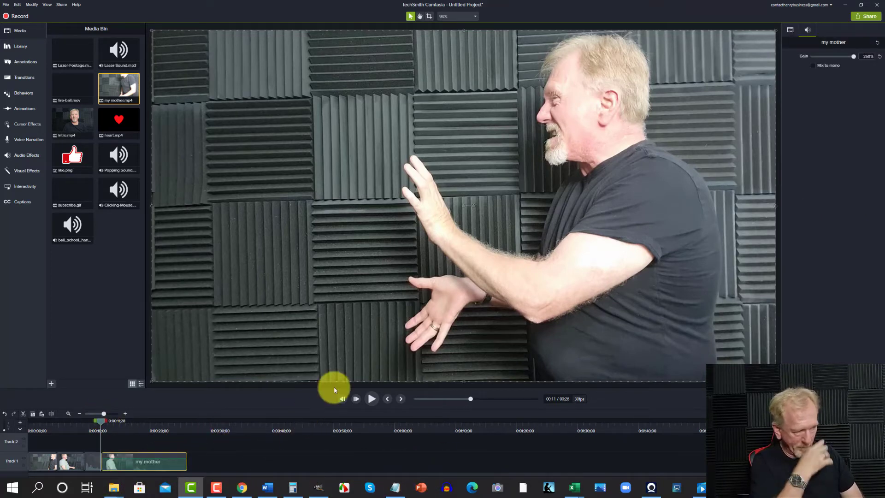
Play the fourth clip on Track 1 to find the start of its reply and split the clip at 0:00:17;02.
{"action": "left_click", "coordinate": [373, 399]}
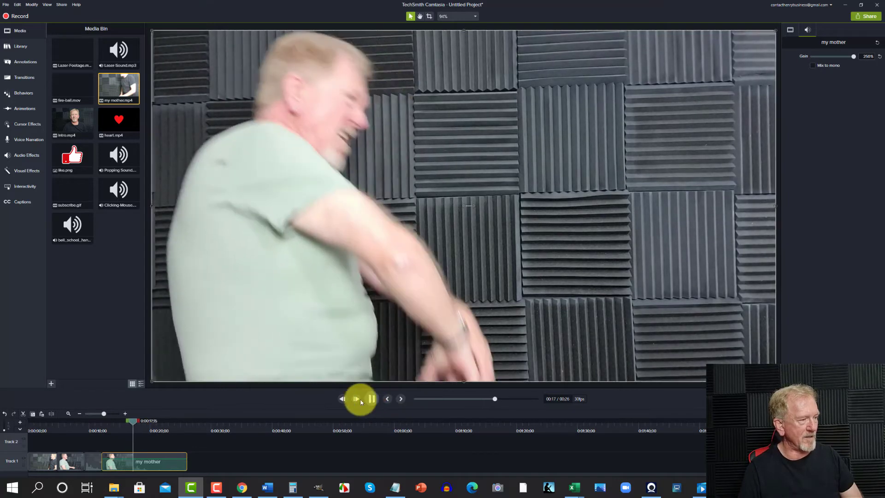
{"action": "left_click", "coordinate": [372, 399]}
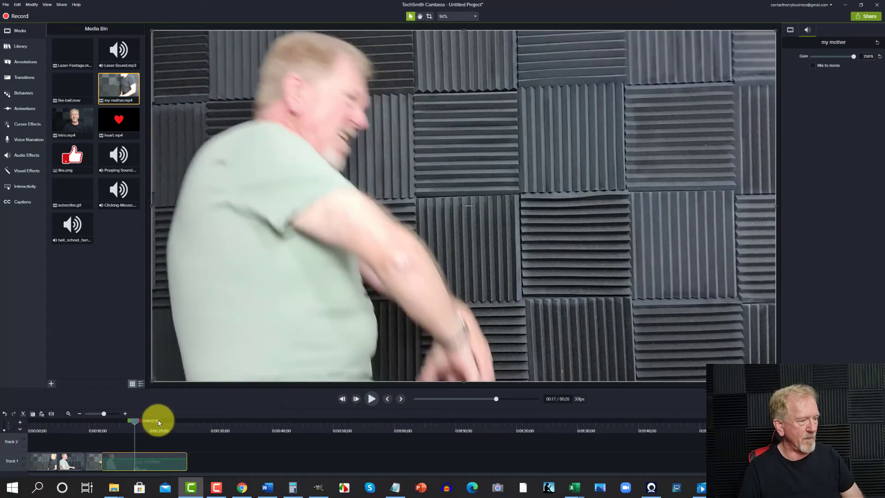
{"action": "left_click", "coordinate": [129, 422]}
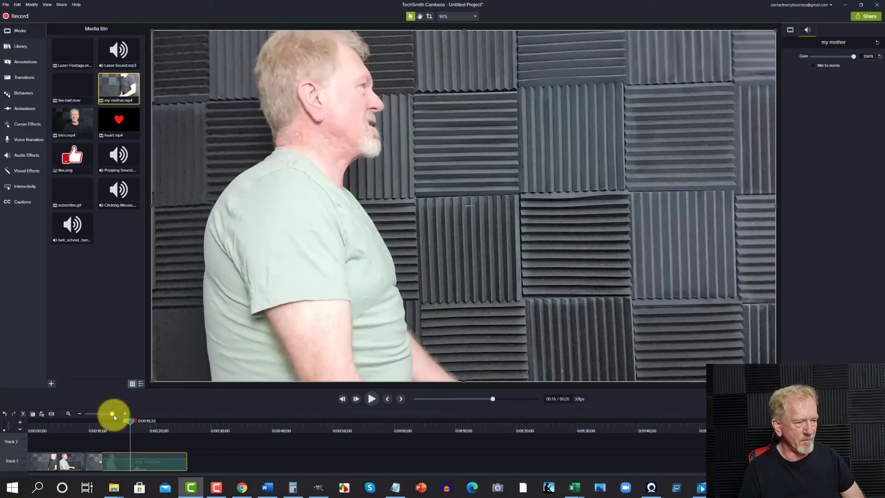
{"action": "left_click", "coordinate": [126, 414]}
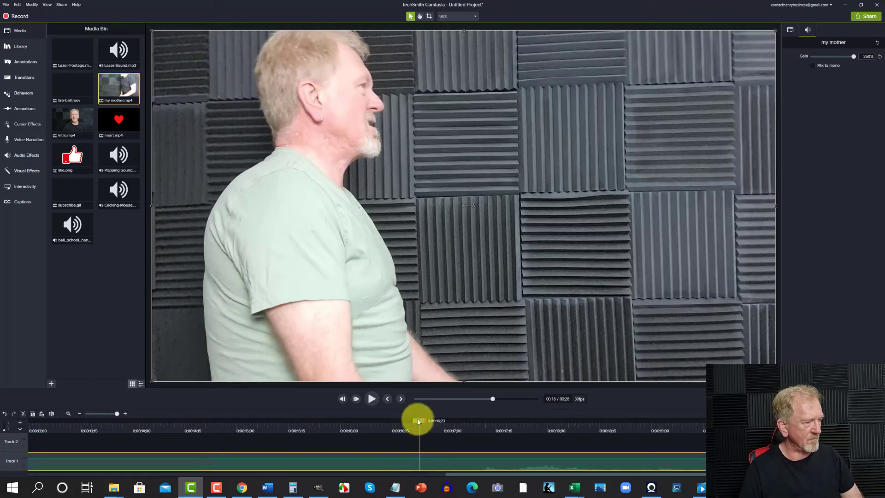
{"action": "left_click_drag", "start_coordinate": [418, 419], "coordinate": [451, 473]}
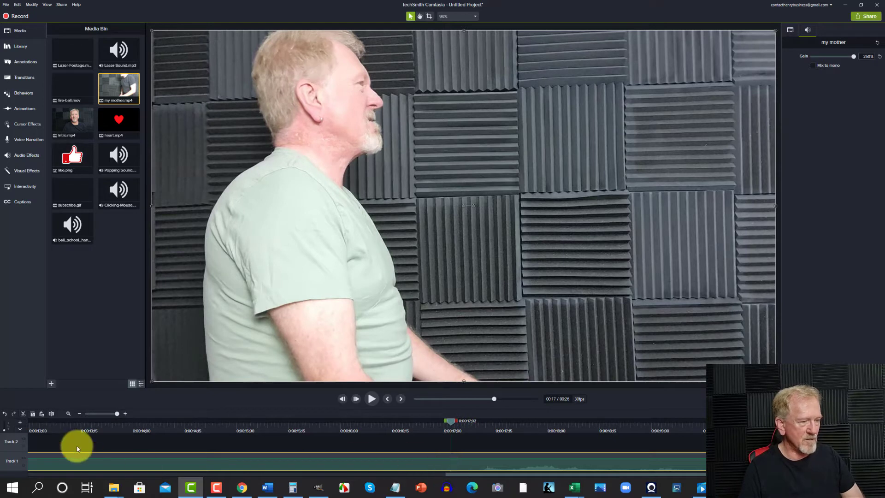
{"action": "left_click", "coordinate": [49, 414]}
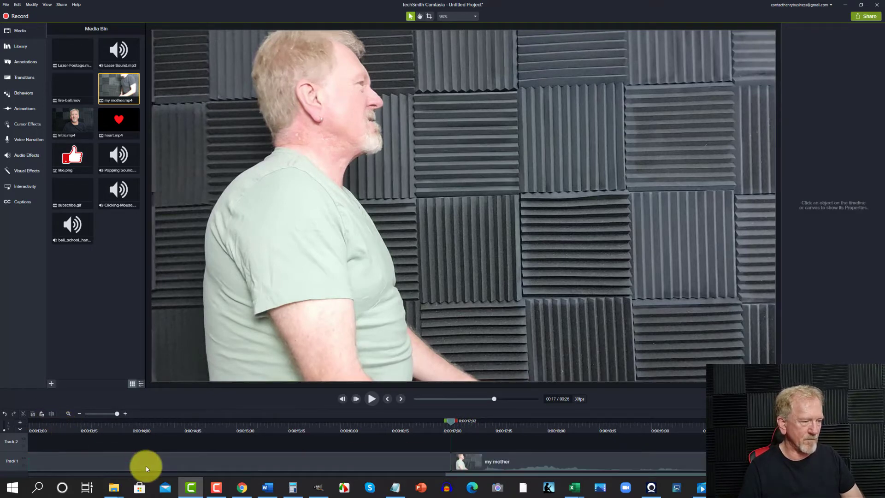
Delete the section in front of 0:00:17;02 and move the remaining piece directly behind the third clip on Track 1.
{"action": "left_click", "coordinate": [146, 469]}
{"action": "key", "text": "Delete"}
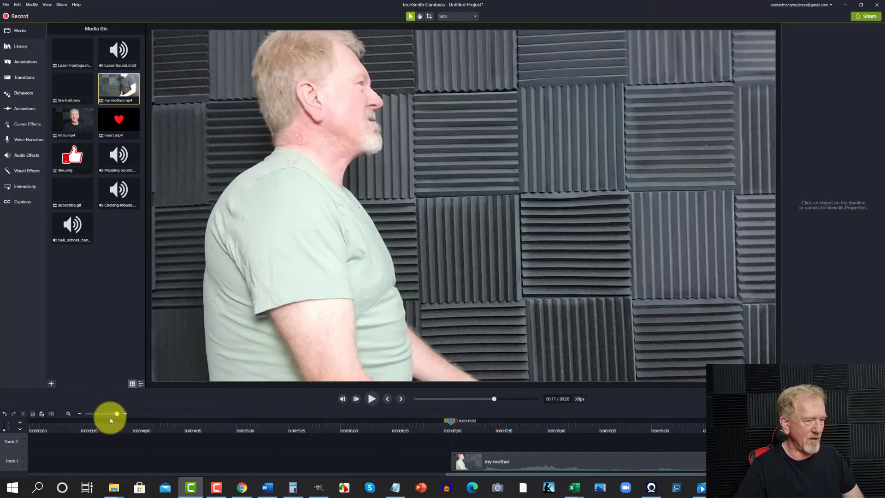
{"action": "left_click_drag", "start_coordinate": [115, 414], "coordinate": [105, 415]}
{"action": "left_click_drag", "start_coordinate": [194, 460], "coordinate": [124, 471]}
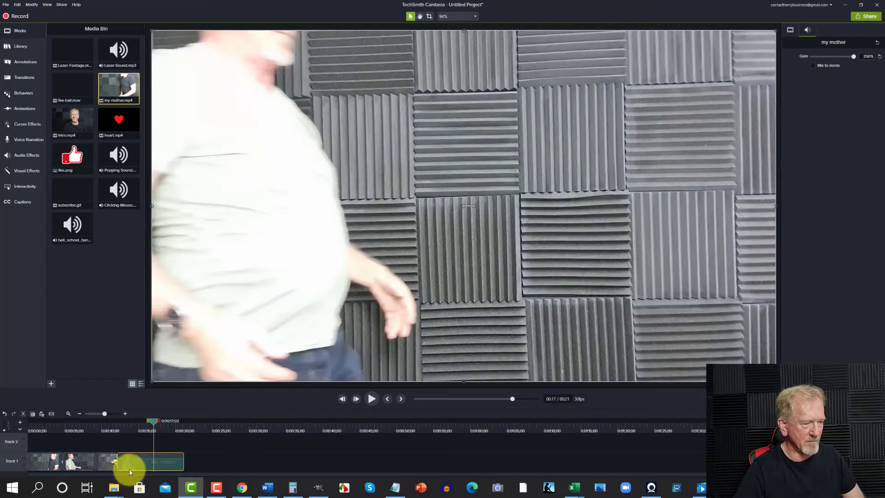
Play the fourth clip on Track 1 from its start, split it at 0:00:14;17 and delete the part after the split.
{"action": "left_click_drag", "start_coordinate": [152, 421], "coordinate": [115, 422]}
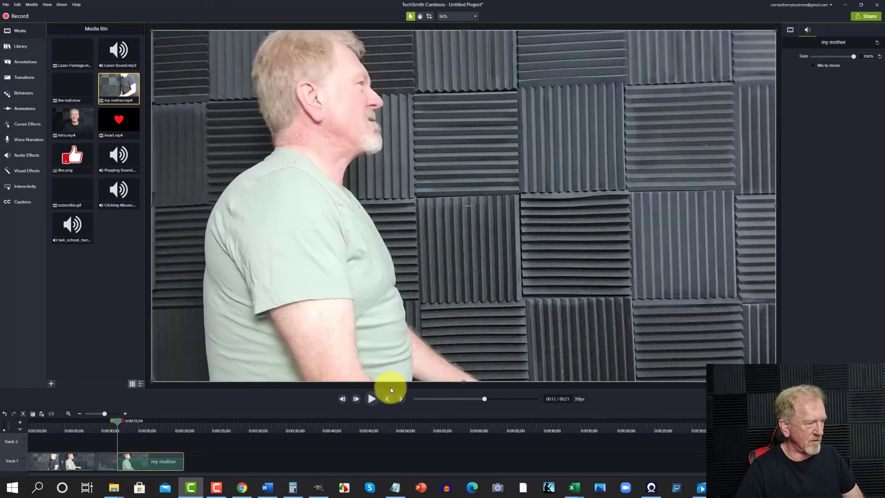
{"action": "left_click", "coordinate": [371, 399]}
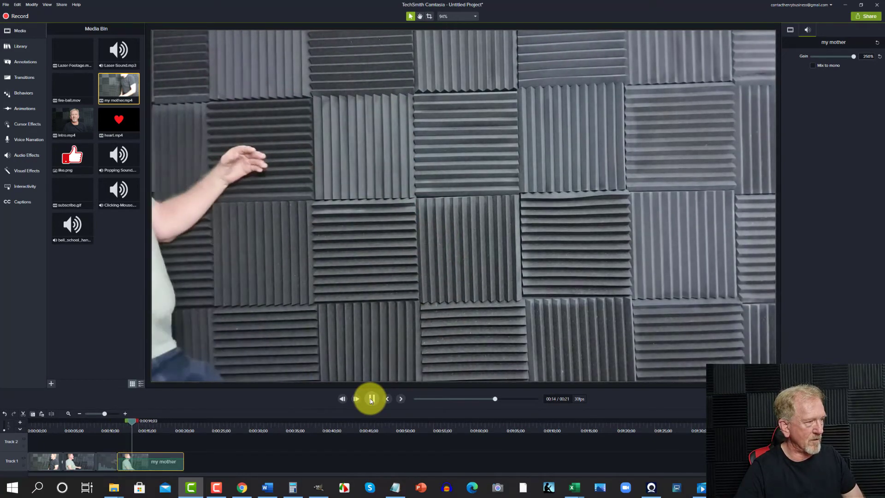
{"action": "left_click", "coordinate": [372, 399]}
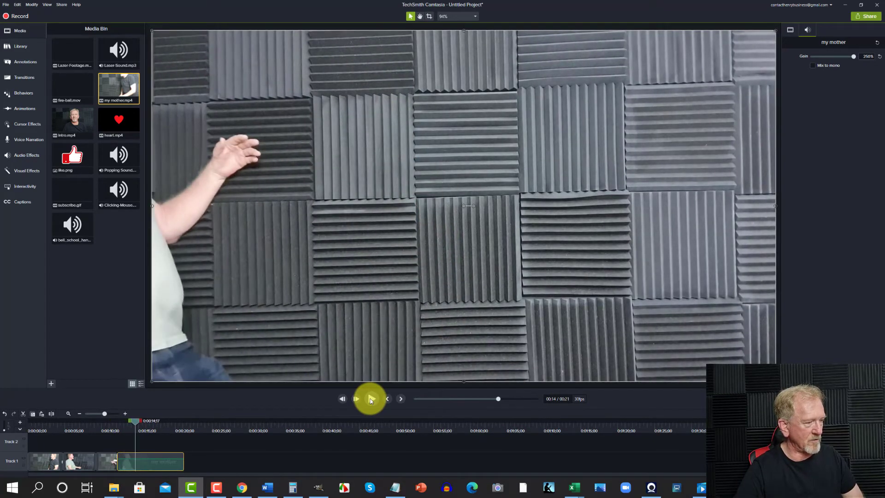
{"action": "left_click", "coordinate": [51, 413]}
{"action": "left_click", "coordinate": [157, 462]}
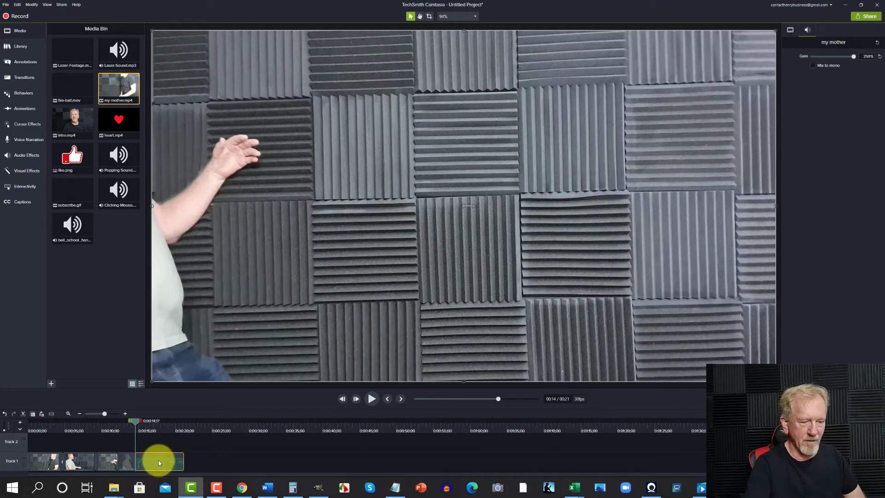
{"action": "key", "text": "Delete"}
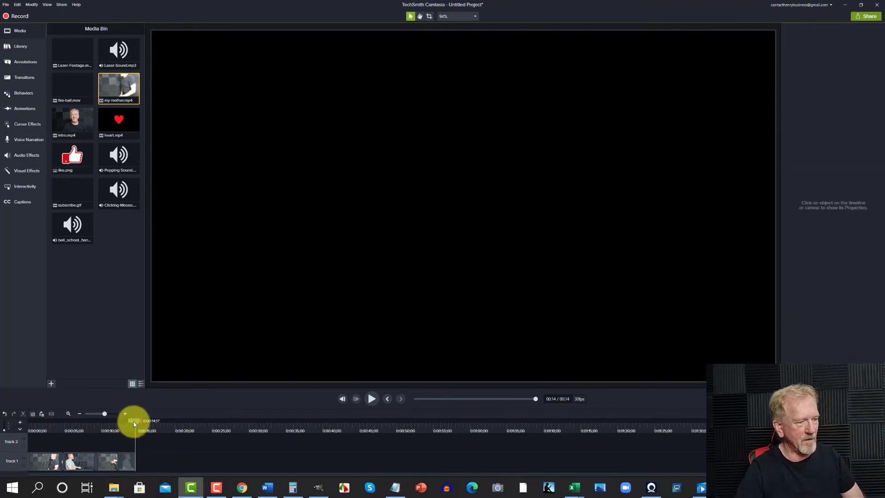
Play the opening of the edited dialogue from the beginning and check the fireball and laser footage in the project media.
{"action": "left_click_drag", "start_coordinate": [130, 422], "coordinate": [17, 445]}
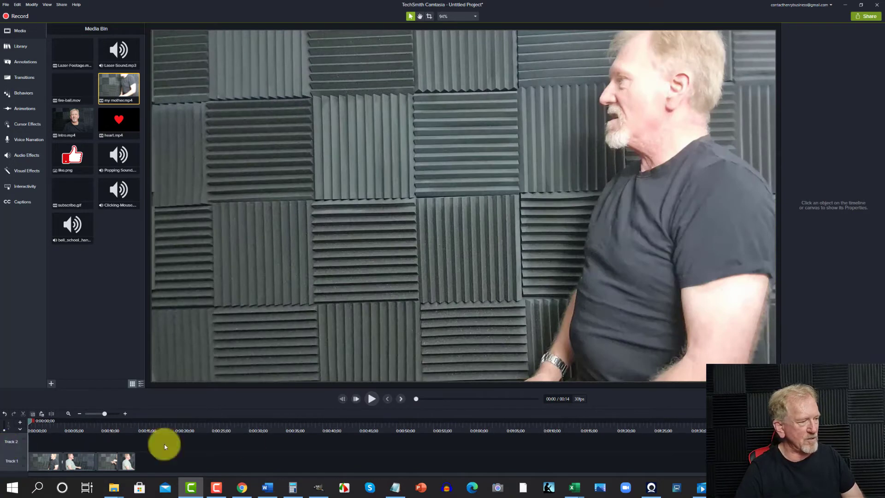
{"action": "left_click", "coordinate": [372, 399]}
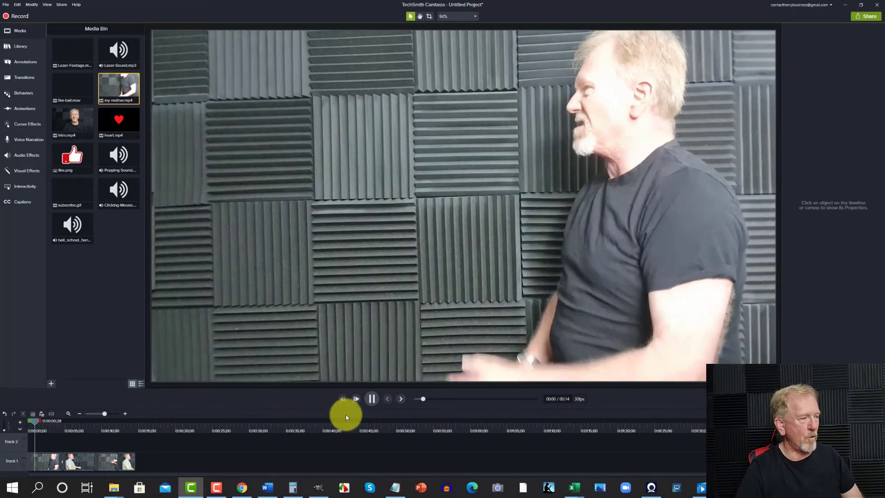
{"action": "left_click", "coordinate": [371, 399]}
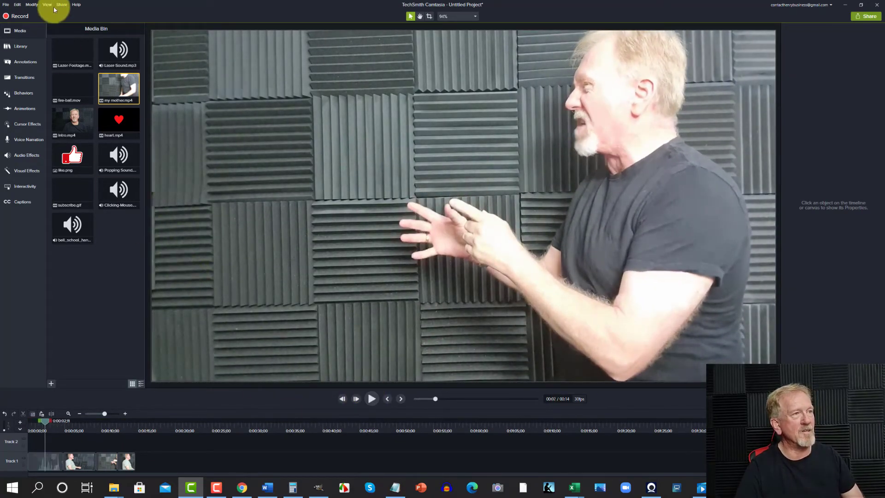
{"action": "mouse_move", "coordinate": [71, 77]}
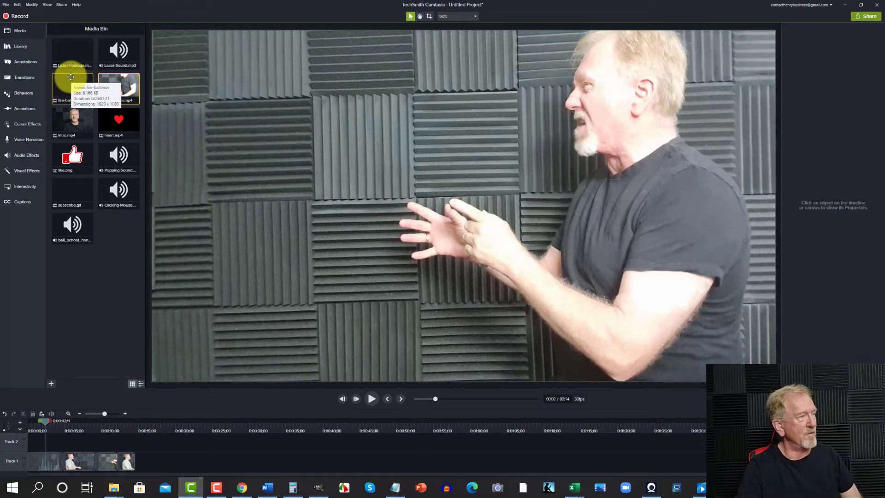
{"action": "mouse_move", "coordinate": [71, 54]}
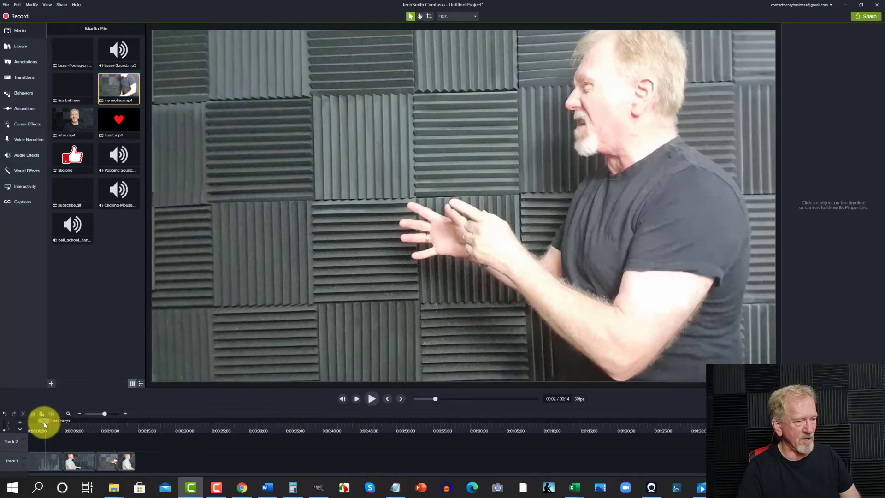
Locate the hand thrust in the third dialogue clip and place Lazer-Footage on Track 2 starting at 0:00:09;20.
{"action": "left_click_drag", "start_coordinate": [45, 424], "coordinate": [97, 427]}
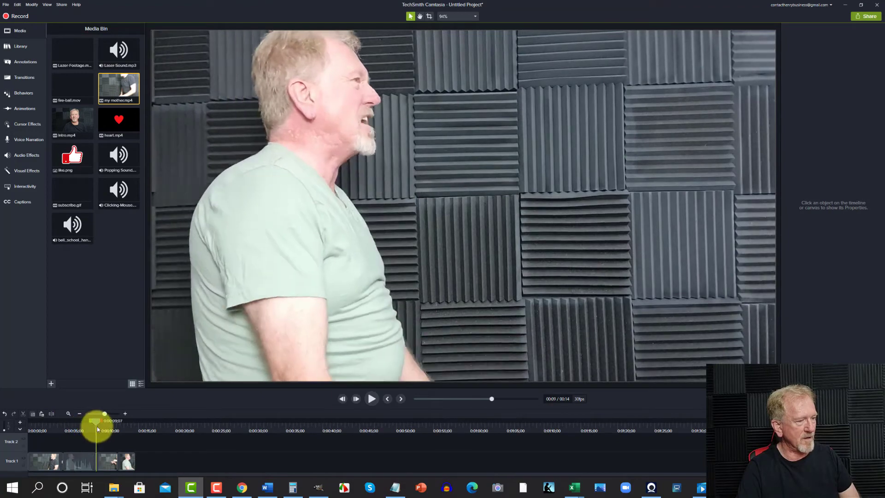
{"action": "left_click", "coordinate": [370, 401]}
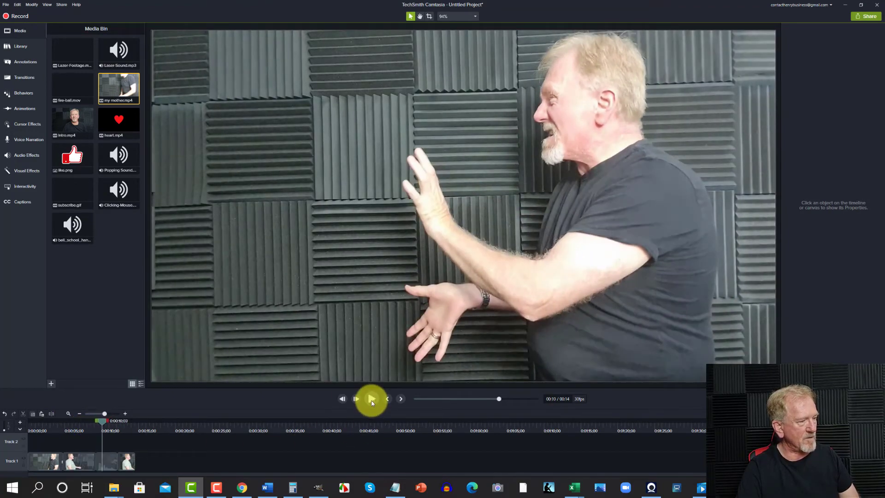
{"action": "left_click_drag", "start_coordinate": [104, 421], "coordinate": [117, 414]}
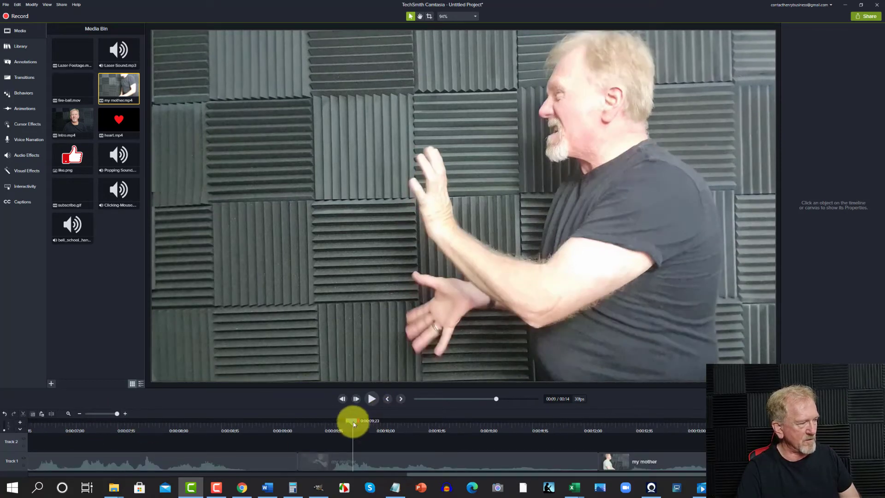
{"action": "mouse_move", "coordinate": [353, 422]}
{"action": "left_mouse_down"}
{"action": "mouse_move", "coordinate": [342, 423]}
{"action": "mouse_move", "coordinate": [354, 424]}
{"action": "left_mouse_up"}
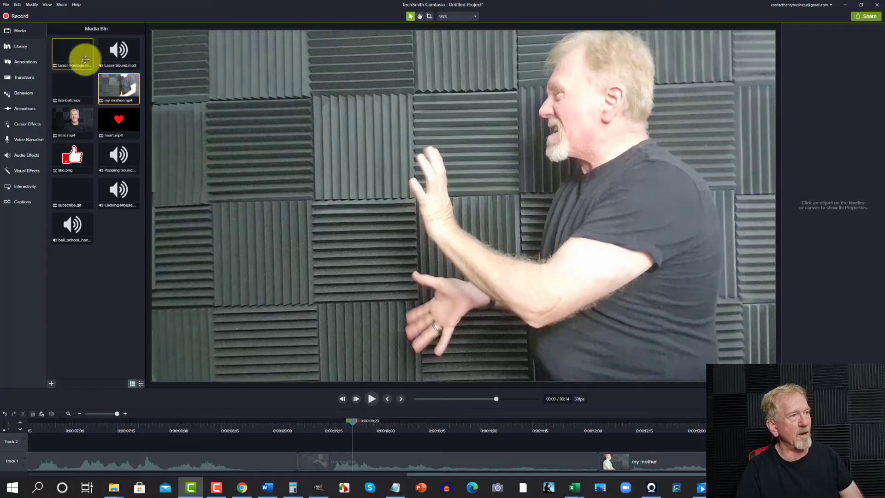
{"action": "left_click_drag", "start_coordinate": [71, 50], "coordinate": [300, 184]}
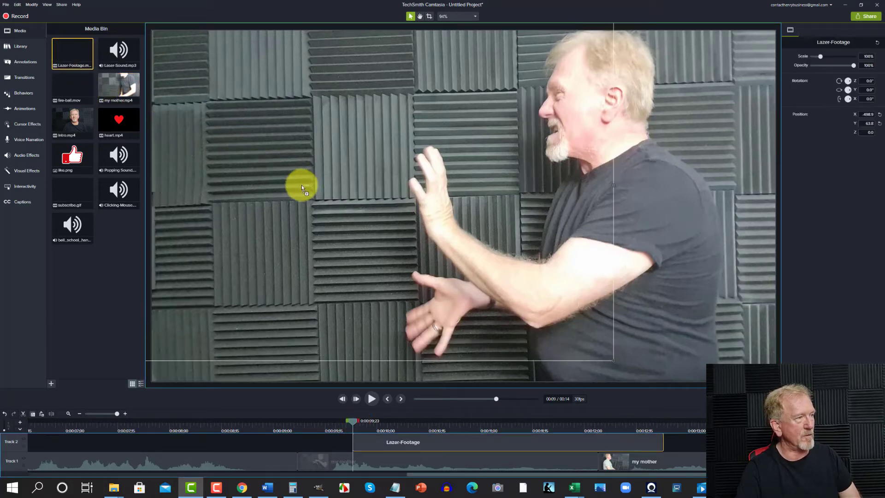
{"action": "left_click_drag", "start_coordinate": [378, 266], "coordinate": [350, 451]}
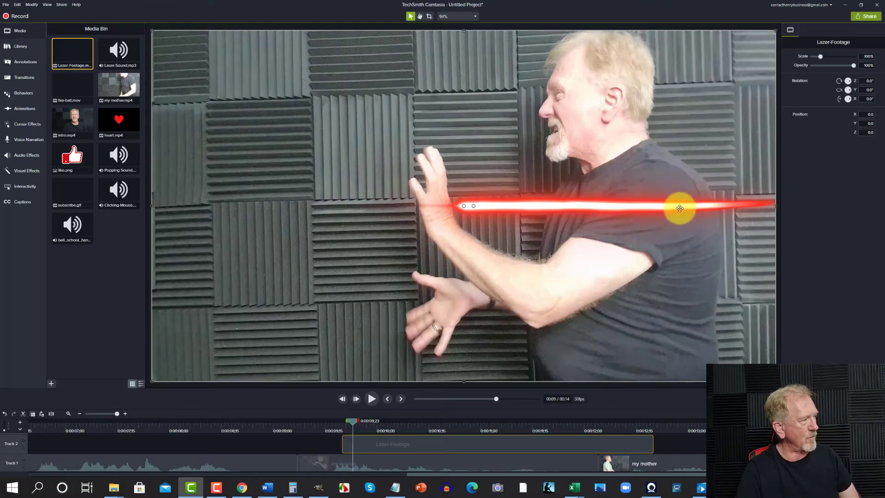
Try positioning the laser beam in front of the raised hand and play it from 0:00:09;07.
{"action": "left_click_drag", "start_coordinate": [679, 208], "coordinate": [334, 221]}
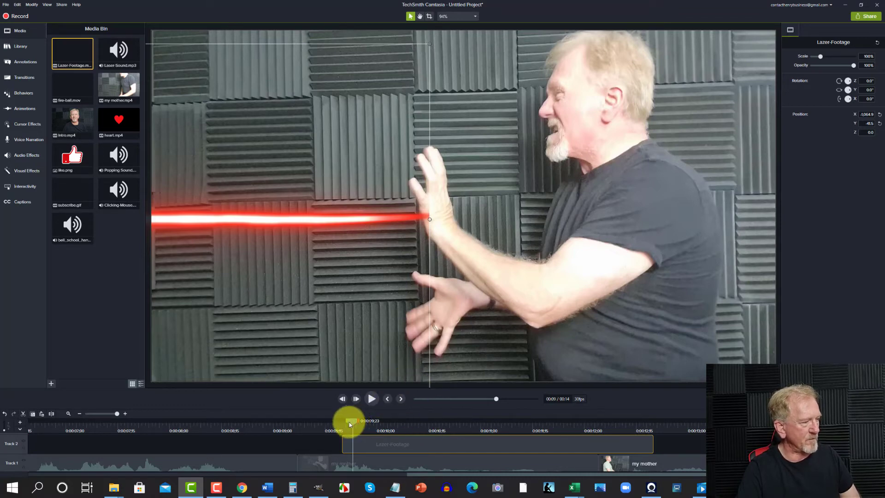
{"action": "left_click", "coordinate": [298, 428]}
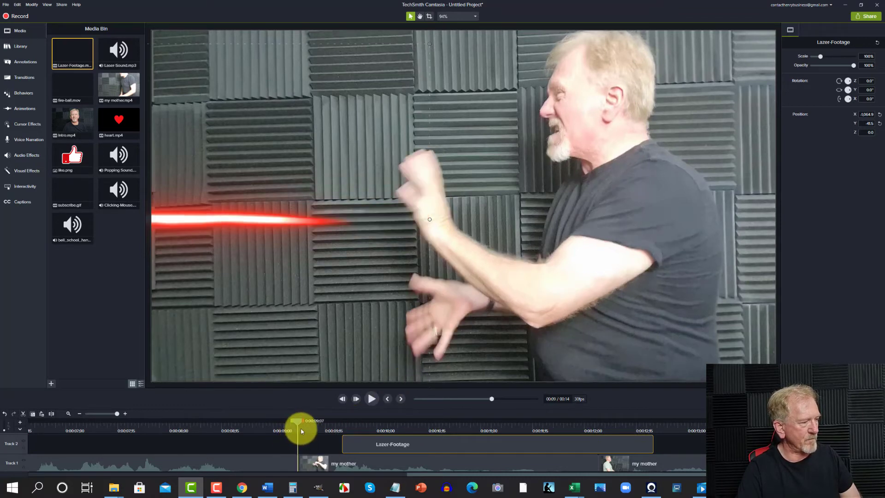
{"action": "left_click", "coordinate": [370, 398]}
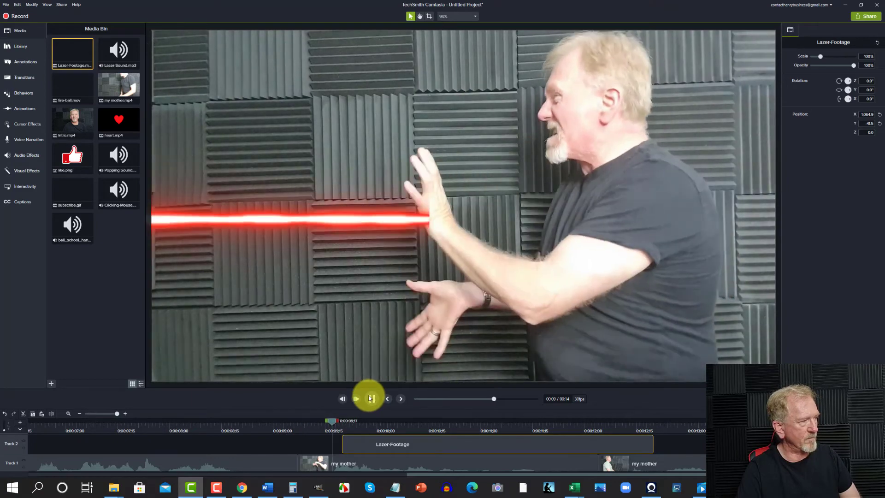
{"action": "left_click", "coordinate": [369, 399]}
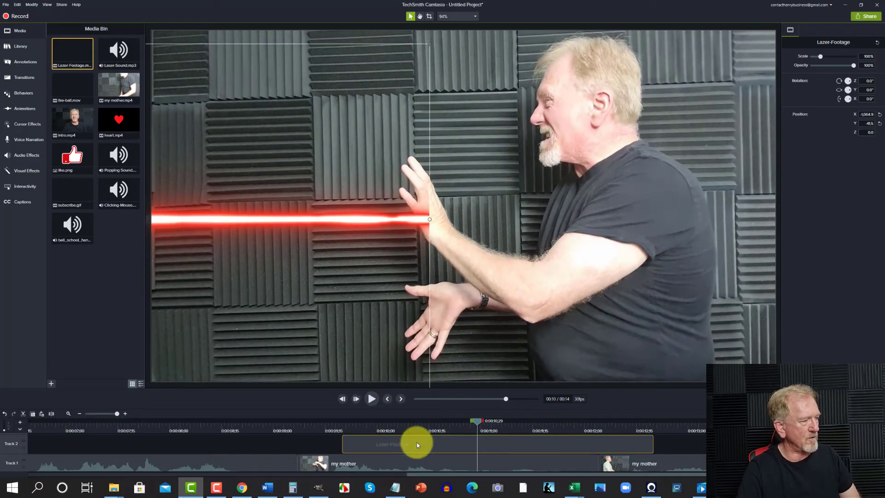
Rotate the laser 180° around Y, move it to the raised hand at about X -171, Y -28, and play it.
{"action": "left_click", "coordinate": [865, 90]}
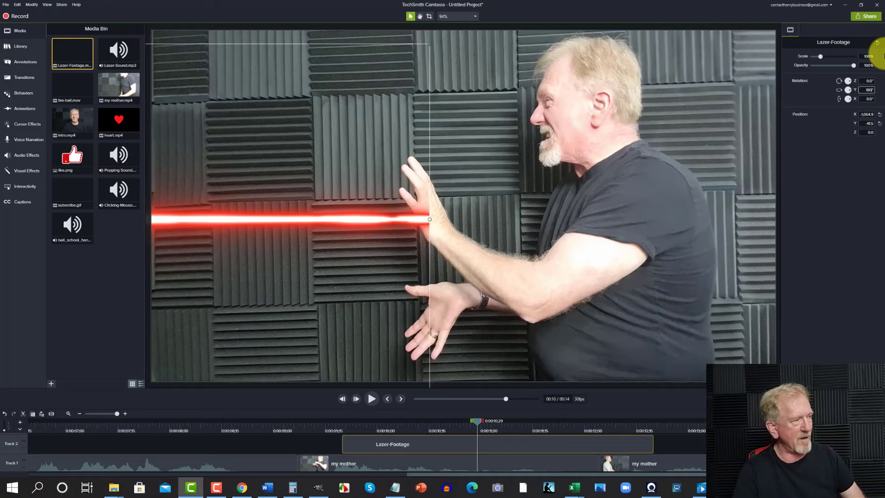
{"action": "type", "text": "180"}
{"action": "key", "text": "Return"}
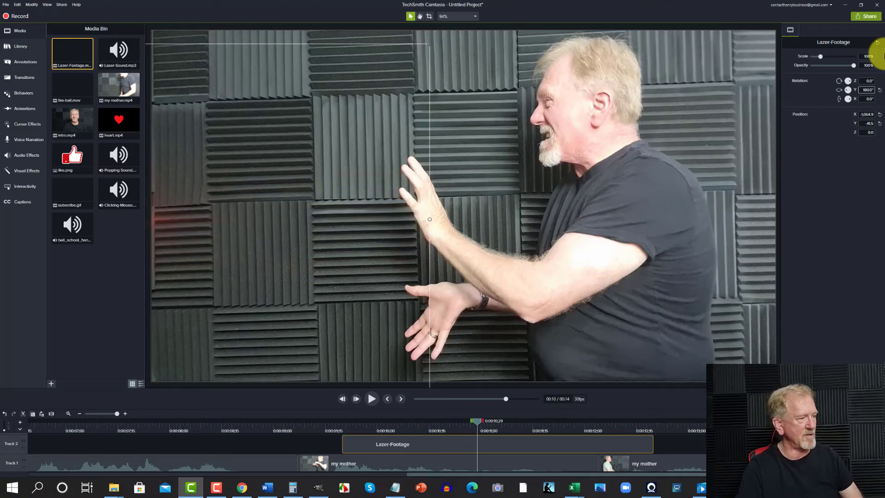
{"action": "left_click_drag", "start_coordinate": [222, 276], "coordinate": [509, 271]}
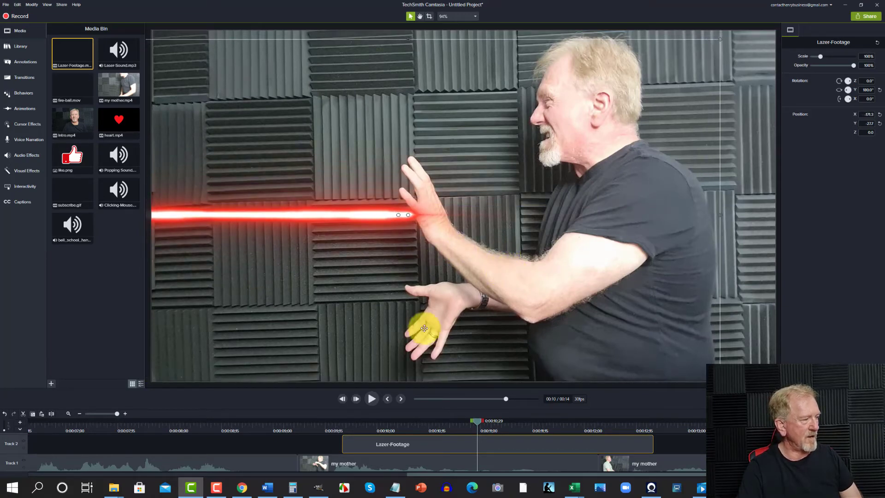
{"action": "left_click", "coordinate": [474, 421]}
{"action": "left_click_drag", "start_coordinate": [445, 431], "coordinate": [296, 462]}
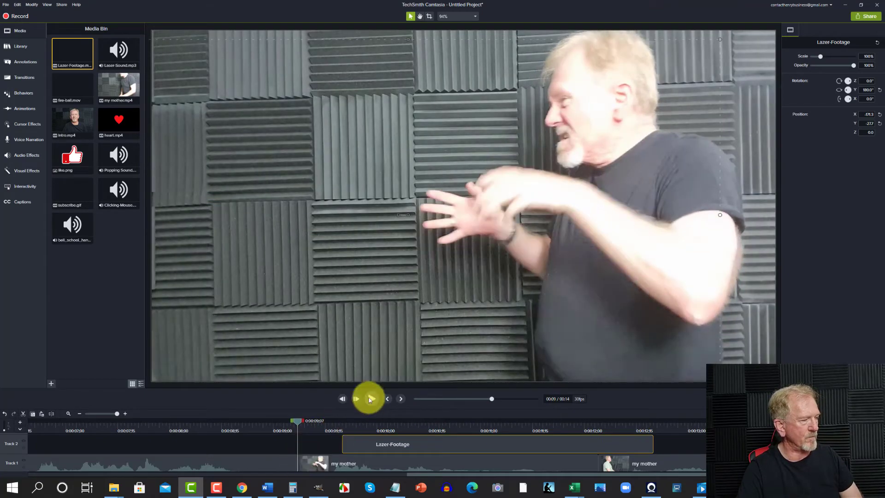
{"action": "left_click", "coordinate": [369, 399]}
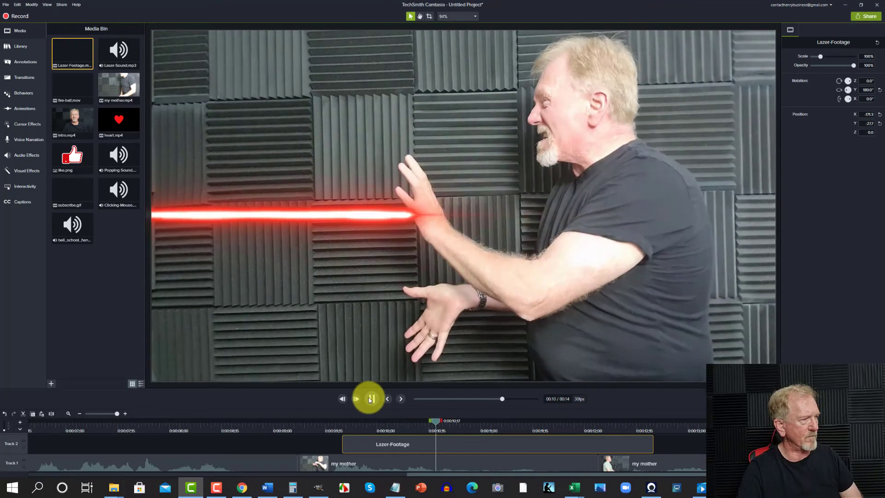
{"action": "left_click", "coordinate": [371, 398]}
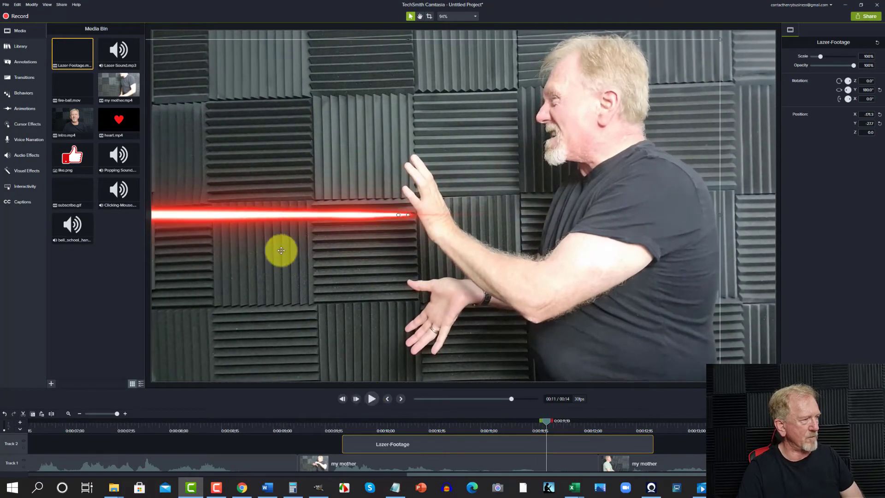
Shift the laser to about X -149, Y -37 so it meets the raised palm, and play it from 0:00:09;20.
{"action": "left_click_drag", "start_coordinate": [296, 220], "coordinate": [305, 221]}
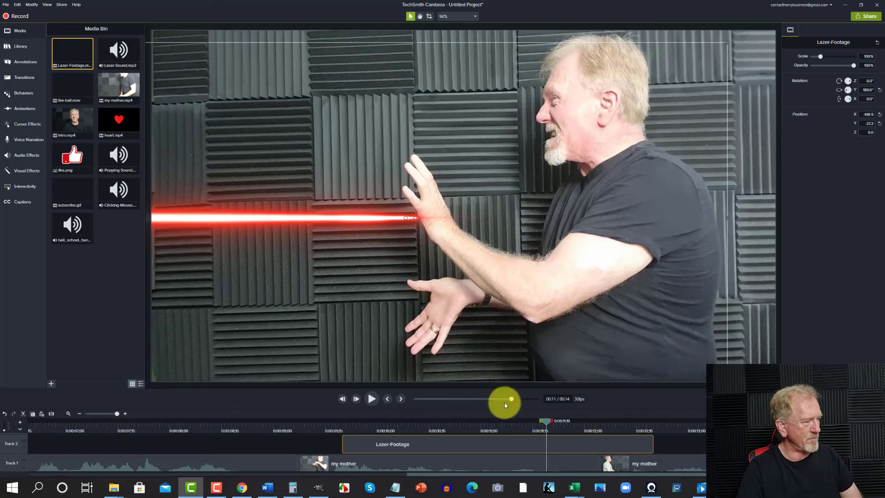
{"action": "left_click_drag", "start_coordinate": [547, 419], "coordinate": [342, 452]}
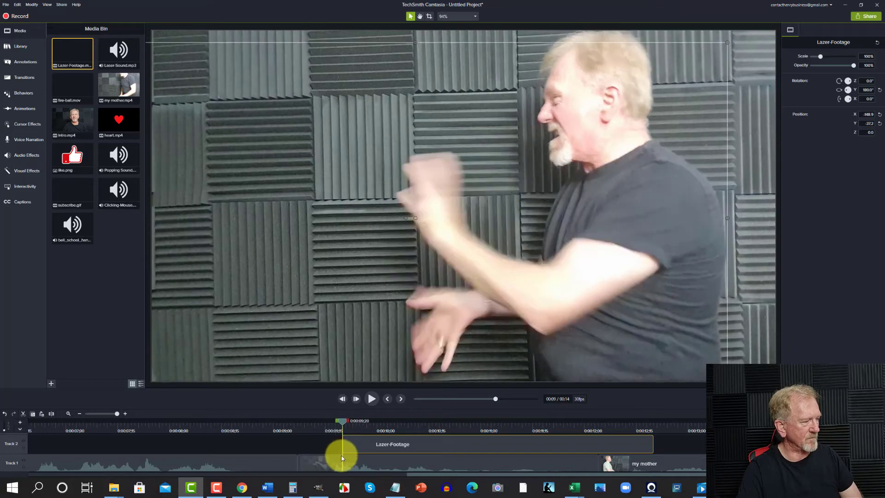
{"action": "left_click", "coordinate": [371, 399]}
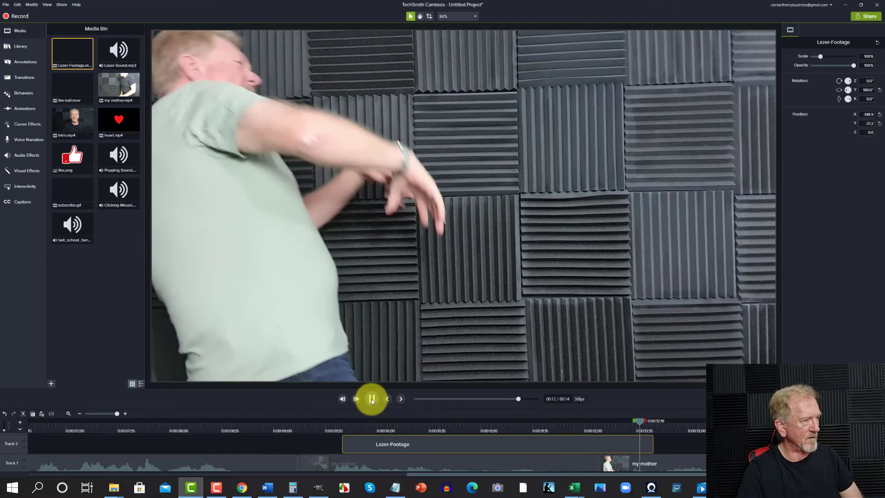
{"action": "left_click", "coordinate": [372, 399]}
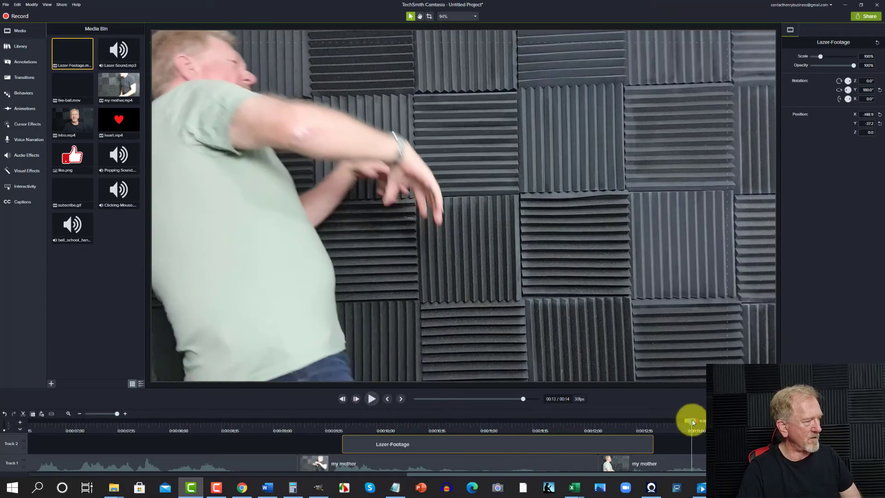
Add a second copy of Lazer-Footage on Track 3 starting at 0:00:09;20, aligned with the first laser.
{"action": "left_click_drag", "start_coordinate": [686, 420], "coordinate": [342, 452]}
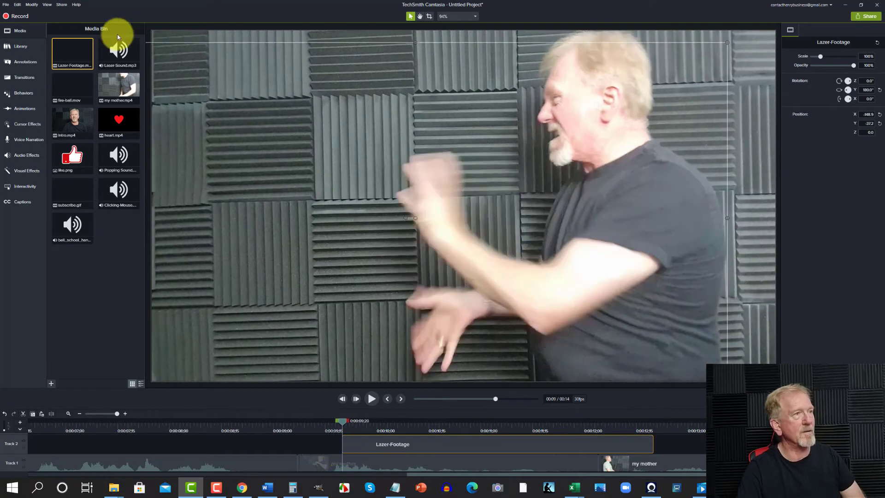
{"action": "left_click_drag", "start_coordinate": [80, 54], "coordinate": [347, 449]}
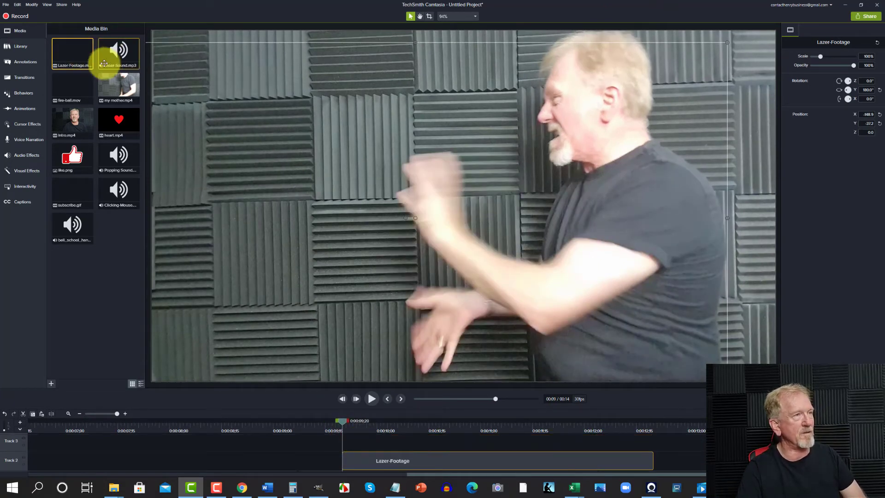
{"action": "left_click_drag", "start_coordinate": [64, 47], "coordinate": [341, 447]}
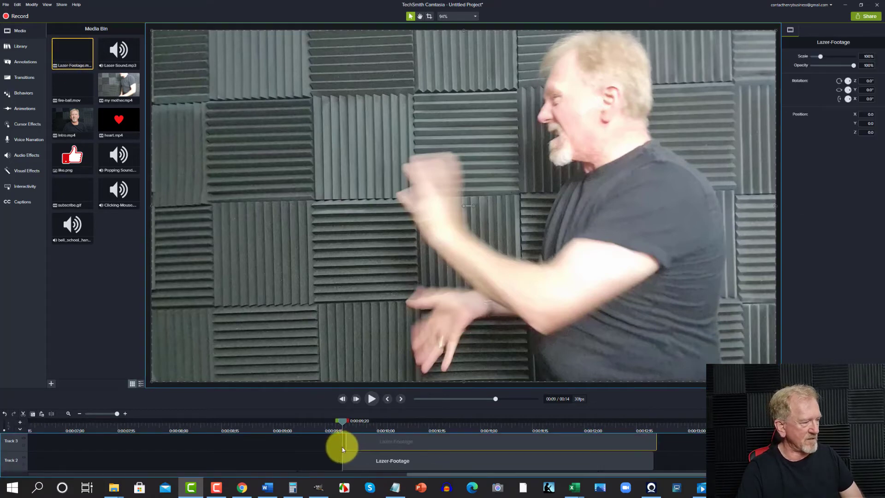
Rotate the second laser 180° around Y, move it to the lower hand at about X -77, Y -306, and play both lasers.
{"action": "left_click", "coordinate": [371, 399]}
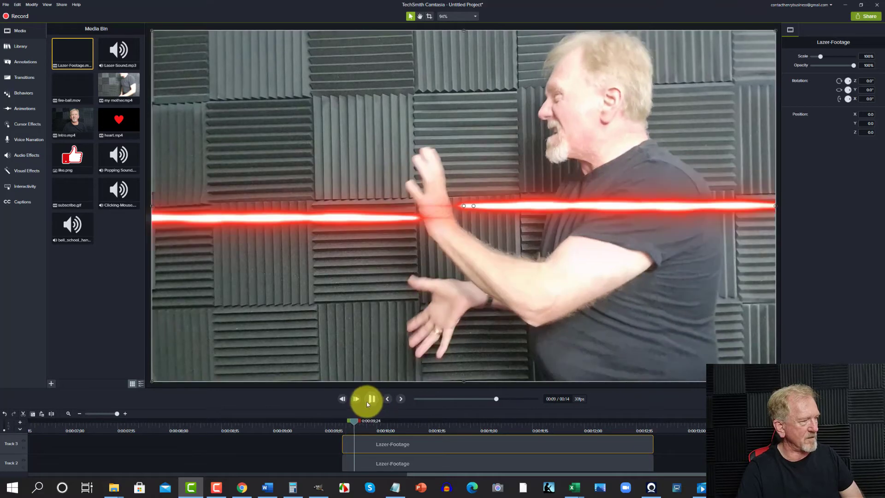
{"action": "left_click", "coordinate": [694, 175]}
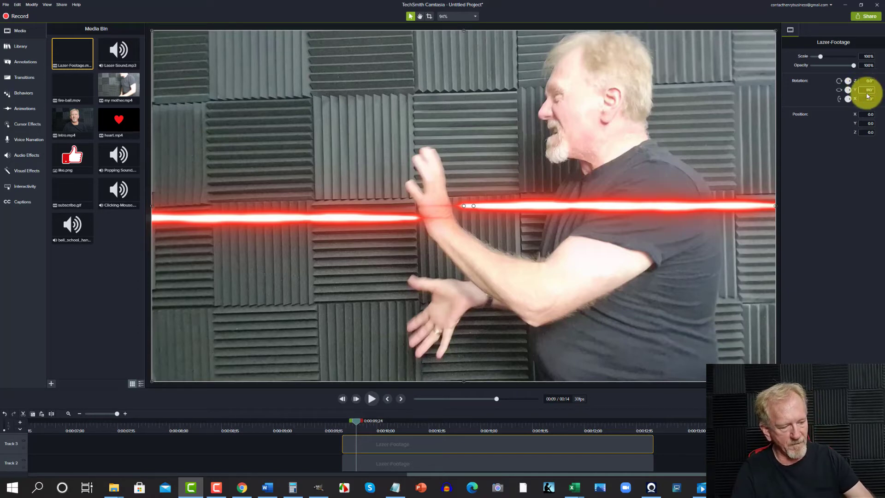
{"action": "key", "text": "Return"}
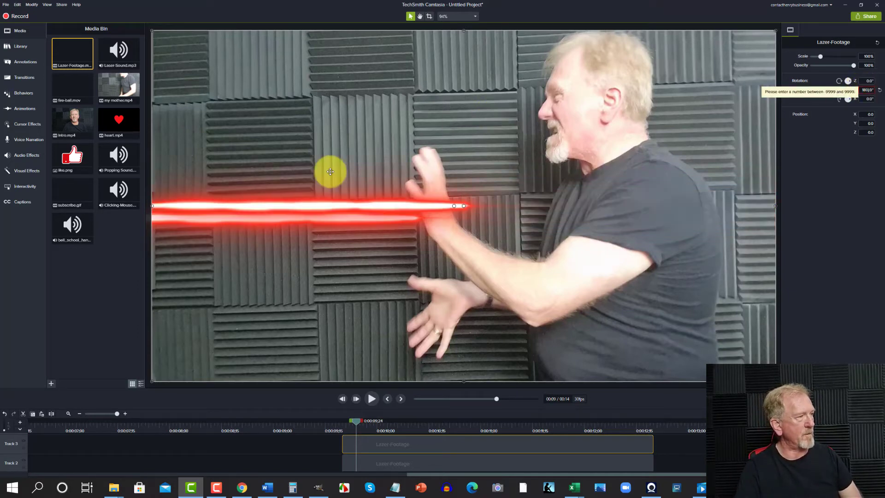
{"action": "left_click_drag", "start_coordinate": [356, 206], "coordinate": [336, 303]}
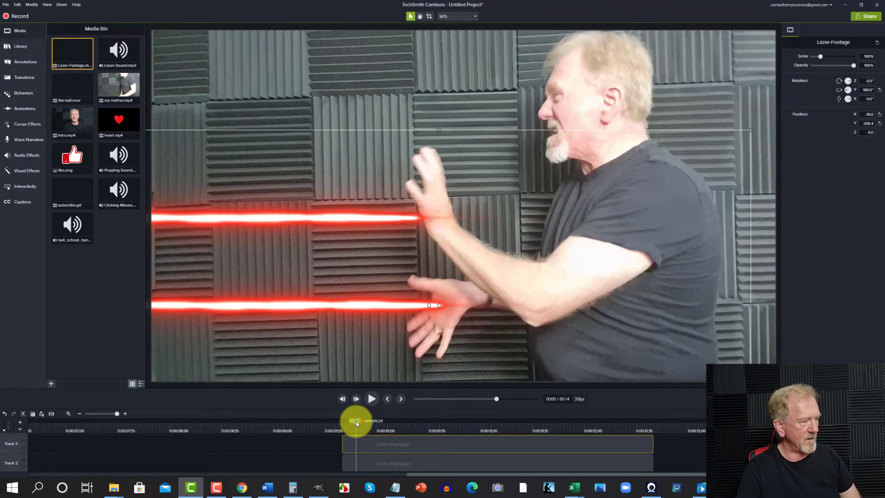
{"action": "left_click_drag", "start_coordinate": [355, 421], "coordinate": [282, 428]}
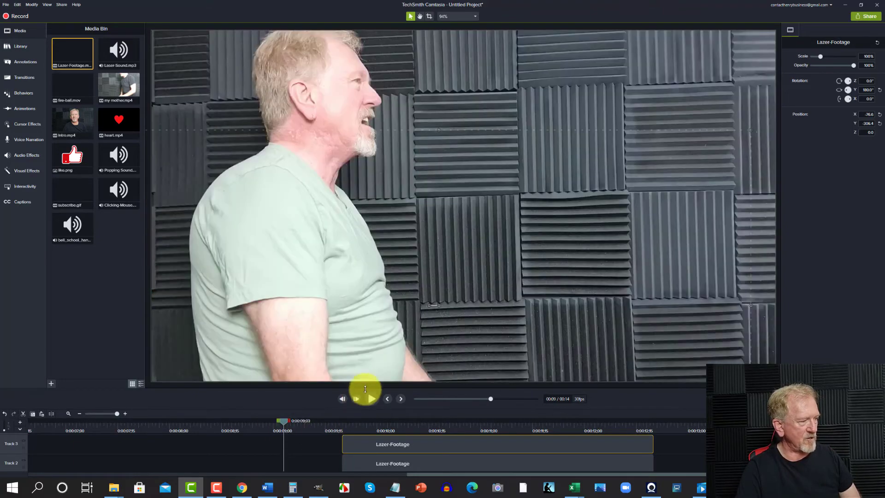
{"action": "left_click", "coordinate": [372, 399]}
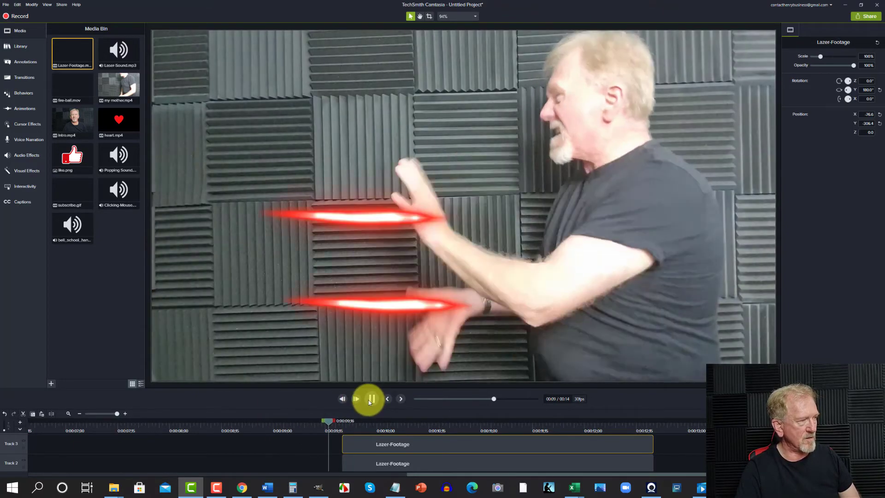
{"action": "left_click", "coordinate": [366, 401]}
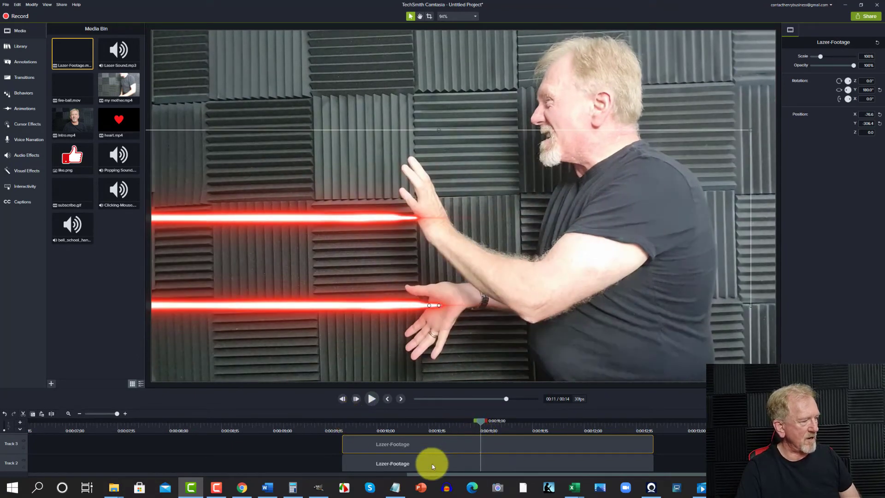
Place Laser-Sound on Track 4 starting at 0:00:09;20 and split it at the end of the laser footage, 0:00:12;20.
{"action": "scroll", "coordinate": [422, 460], "scroll_direction": "up", "scroll_amount": 1}
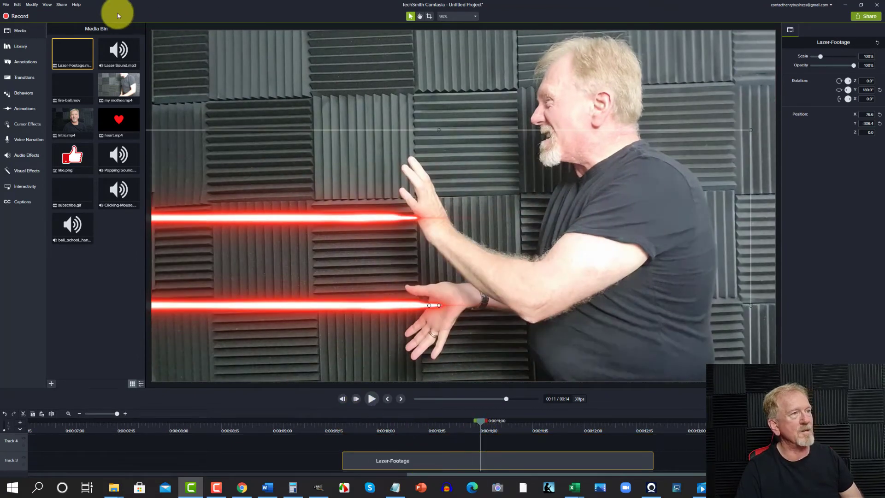
{"action": "left_click", "coordinate": [114, 50]}
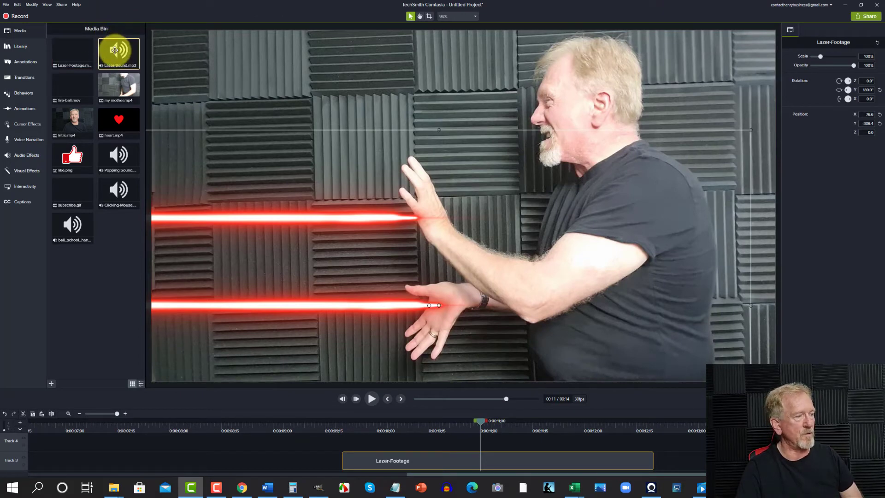
{"action": "left_click_drag", "start_coordinate": [114, 50], "coordinate": [344, 447]}
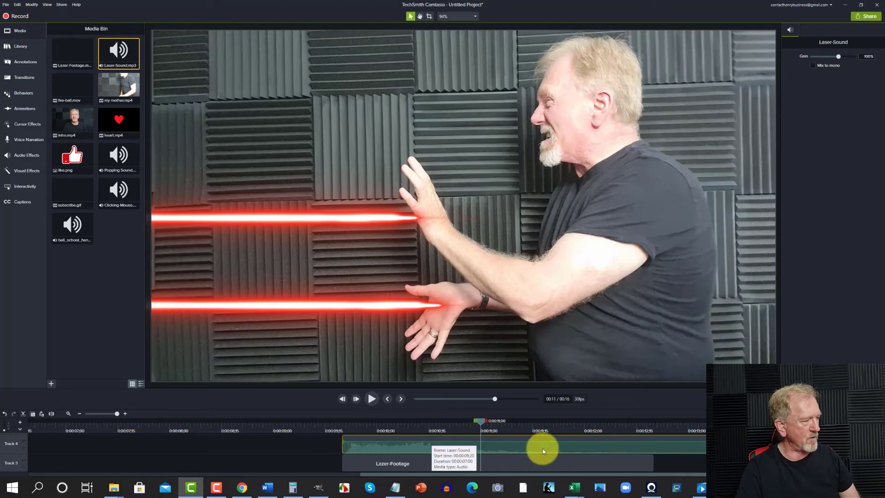
{"action": "left_click_drag", "start_coordinate": [480, 422], "coordinate": [651, 454]}
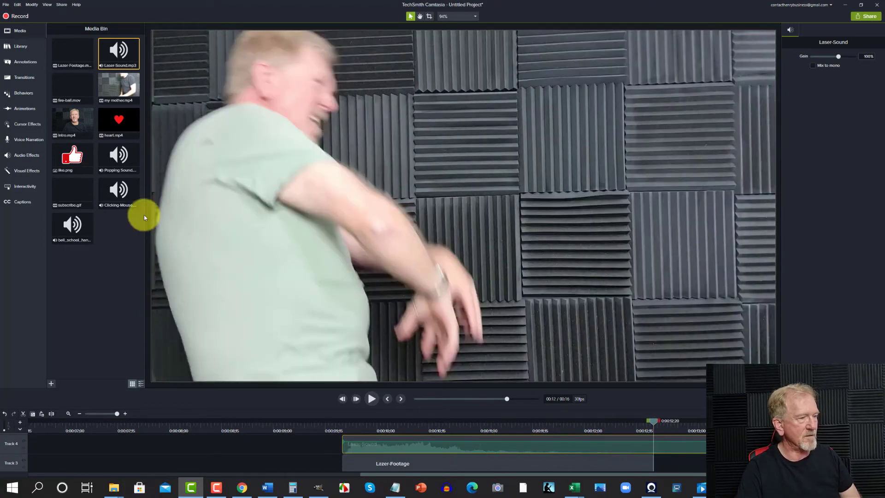
{"action": "left_click", "coordinate": [53, 414]}
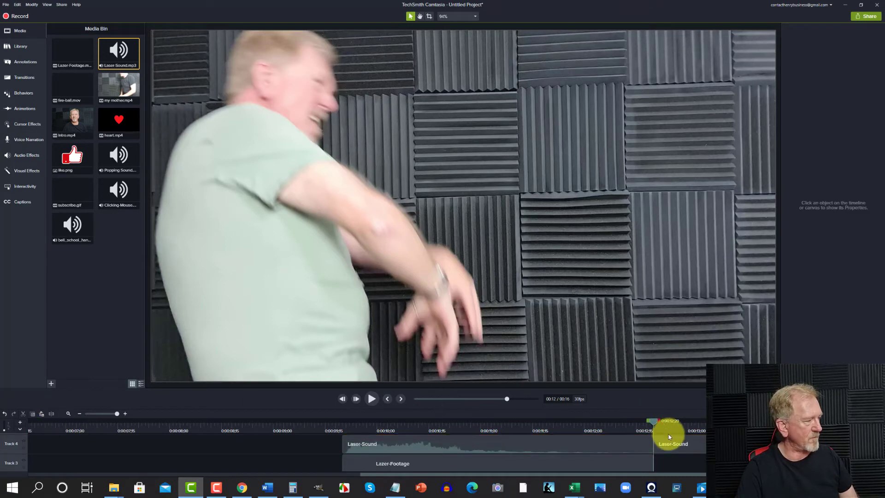
Delete the leftover Laser-Sound piece after 0:00:12;20 and play the sequence from 0:00:09;19.
{"action": "left_click", "coordinate": [676, 446]}
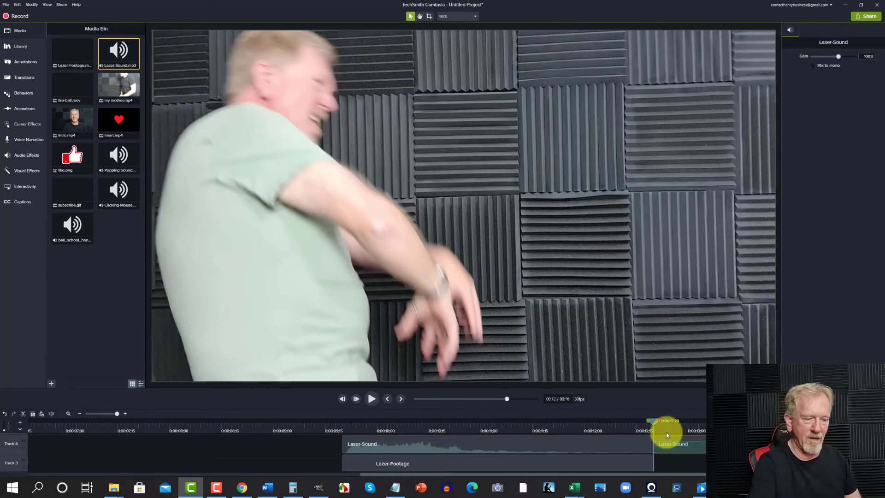
{"action": "key", "text": "Delete"}
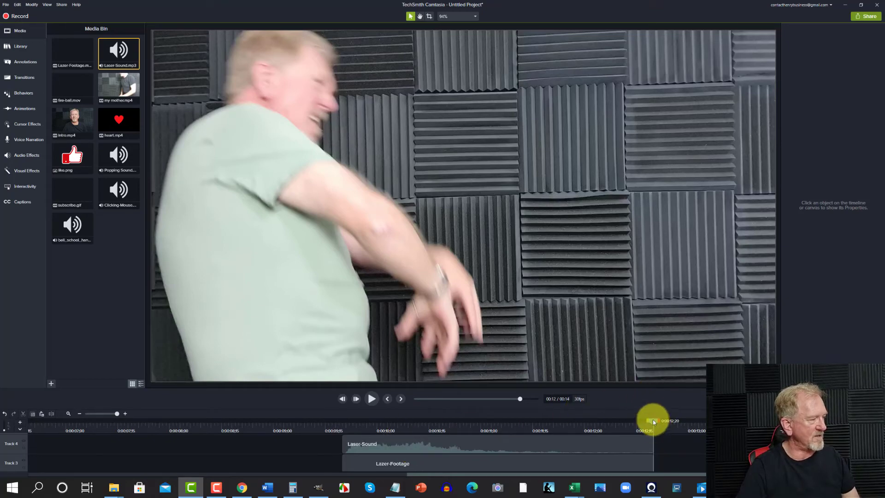
{"action": "left_click_drag", "start_coordinate": [653, 420], "coordinate": [351, 464]}
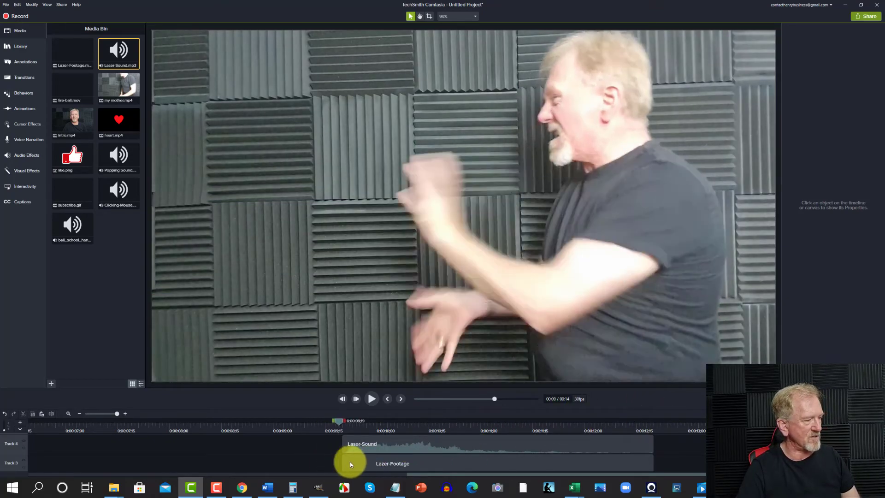
{"action": "left_click", "coordinate": [371, 399]}
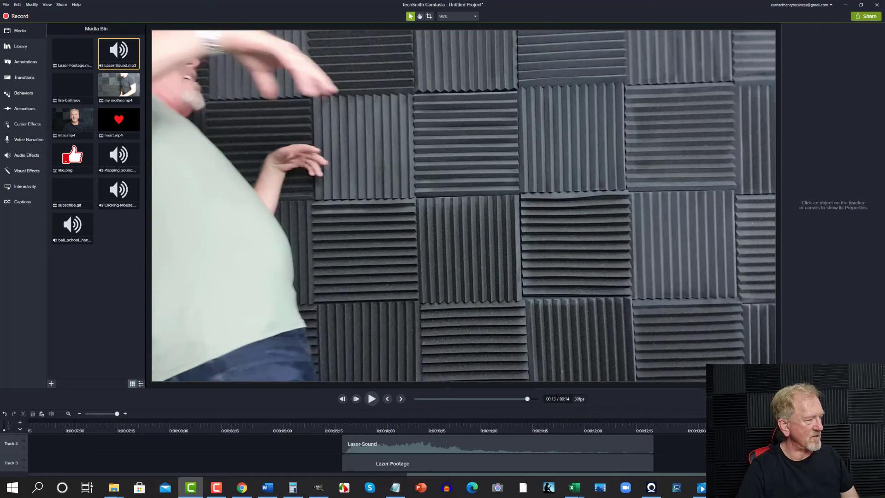
Step the playhead frame by frame to the cut to the green-shirt shot at 0:00:12;04.
{"action": "left_click_drag", "start_coordinate": [701, 433], "coordinate": [590, 444]}
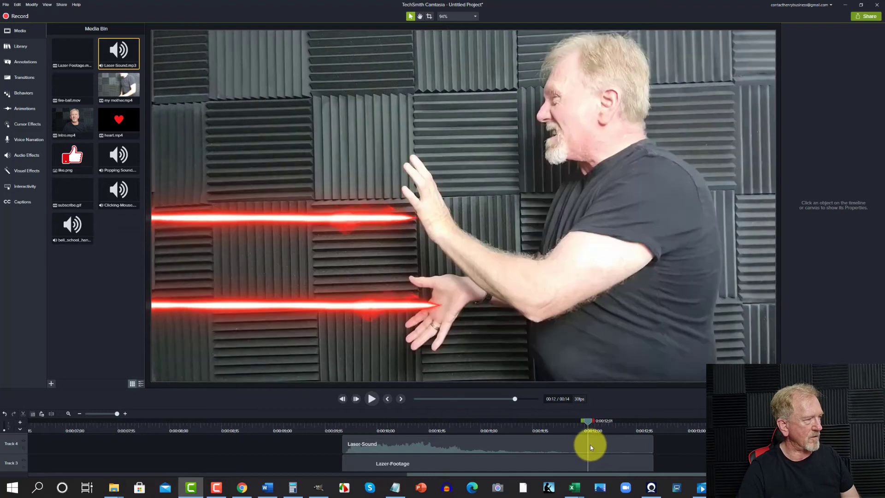
{"action": "left_click", "coordinate": [354, 400]}
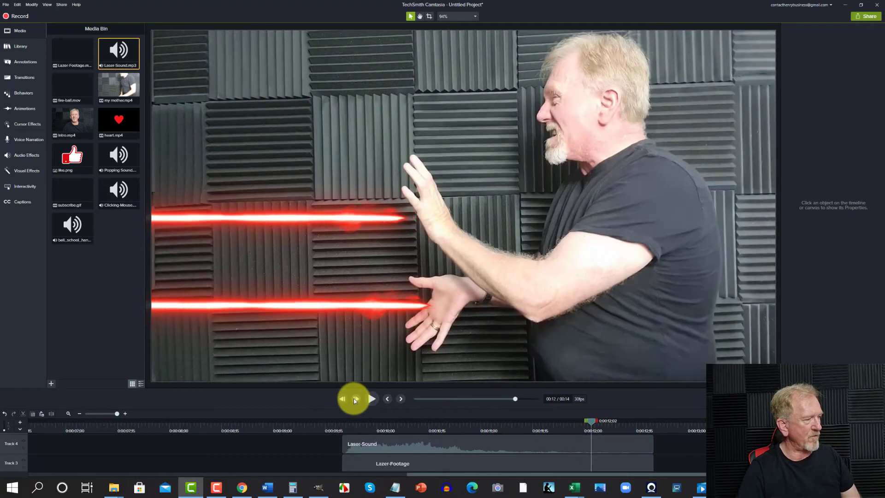
{"action": "left_click", "coordinate": [355, 400]}
{"action": "left_click", "coordinate": [355, 400]}
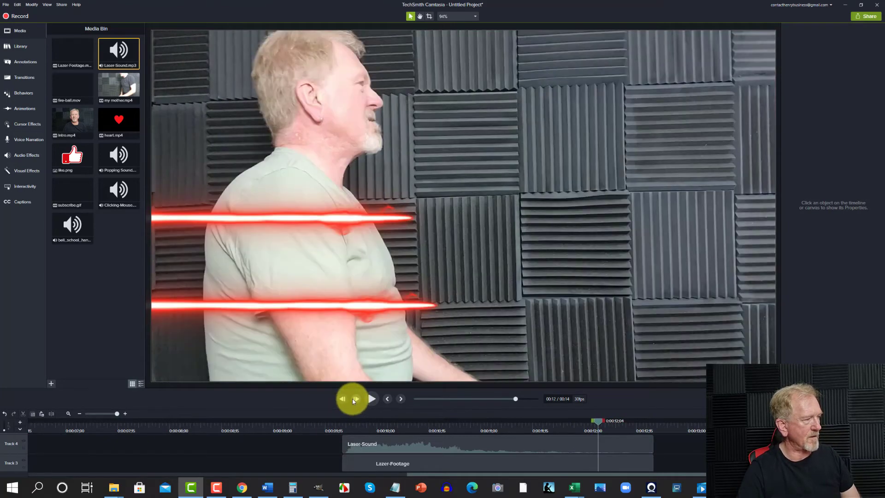
{"action": "left_click", "coordinate": [341, 401]}
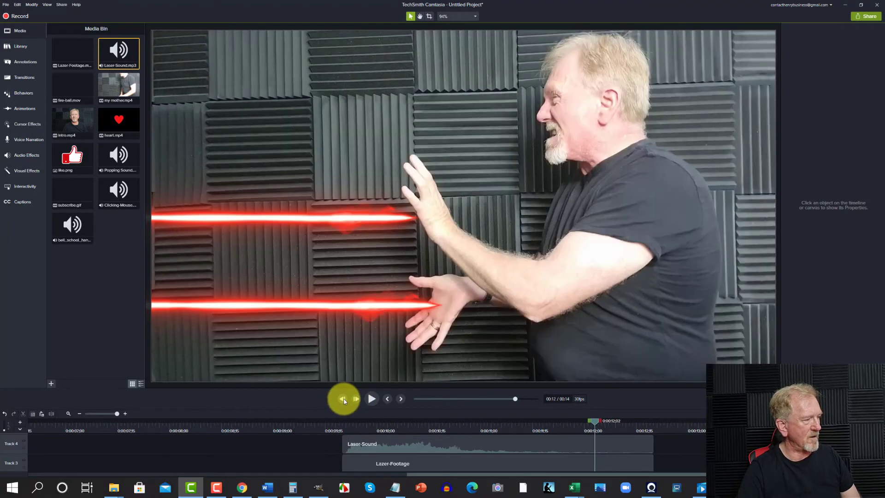
{"action": "left_click", "coordinate": [345, 400]}
{"action": "left_click", "coordinate": [355, 401]}
{"action": "left_click", "coordinate": [355, 401]}
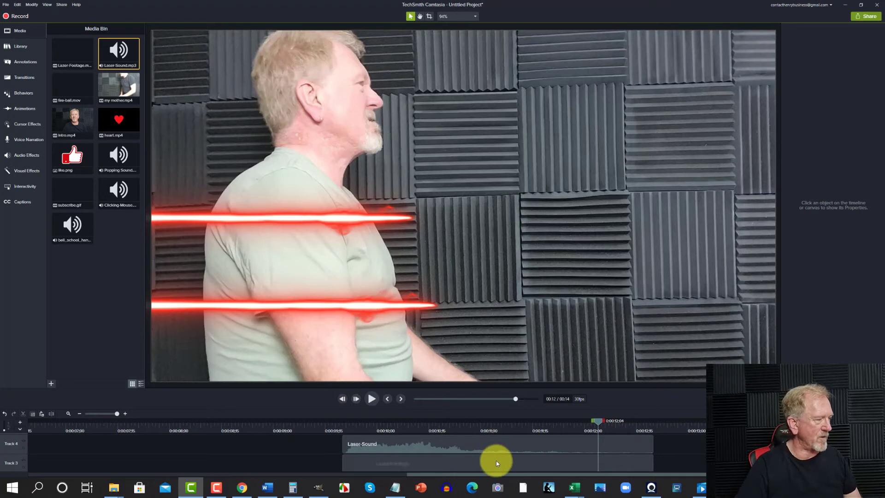
Select the Laser-Sound clip and both Lazer-Footage clips together and split them at 0:00:12;04.
{"action": "scroll", "coordinate": [497, 460], "scroll_direction": "up", "scroll_amount": 1}
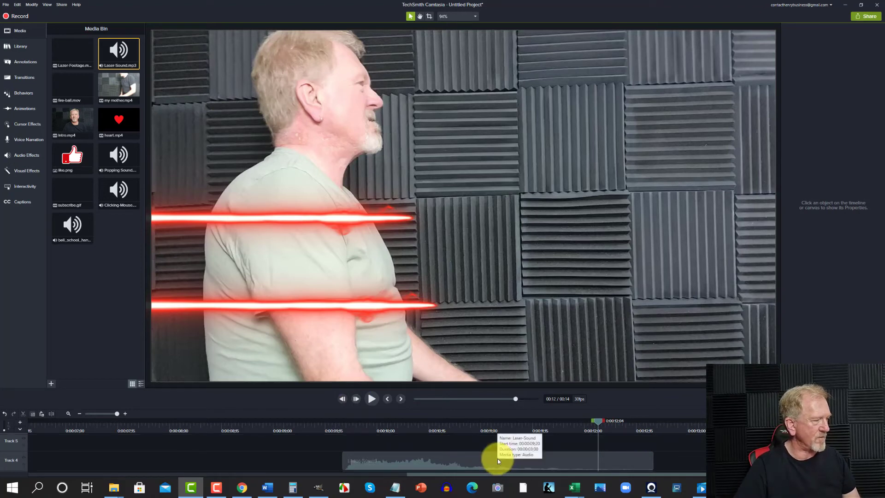
{"action": "left_click", "coordinate": [467, 457]}
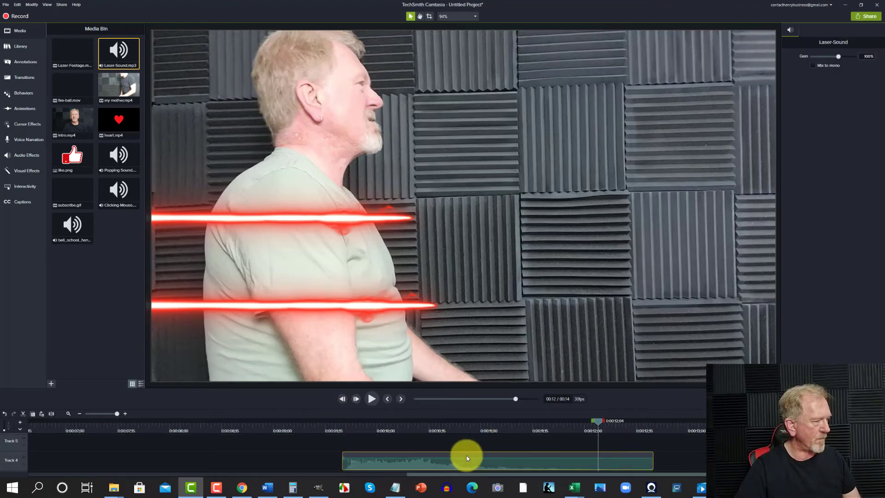
{"action": "scroll", "coordinate": [466, 456], "scroll_direction": "down", "scroll_amount": 1}
{"action": "left_click", "coordinate": [467, 457], "text": "ctrl"}
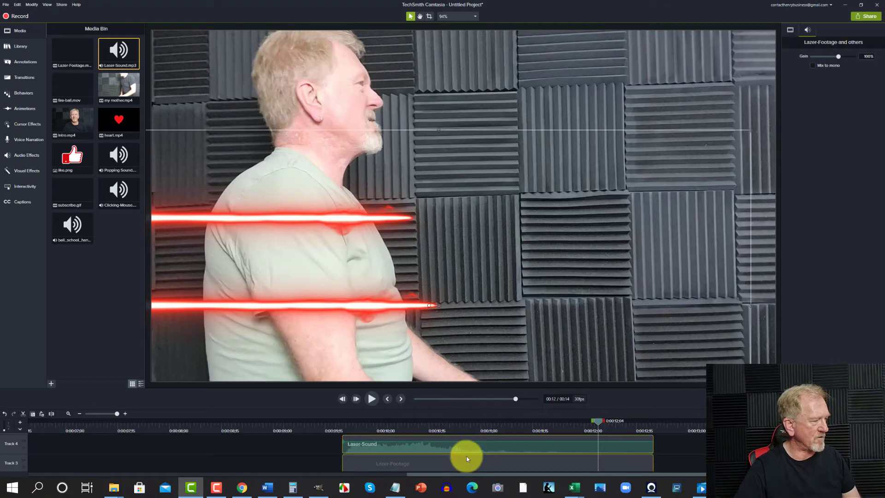
{"action": "scroll", "coordinate": [466, 456], "scroll_direction": "down", "scroll_amount": 1}
{"action": "left_click", "coordinate": [466, 458], "text": "ctrl"}
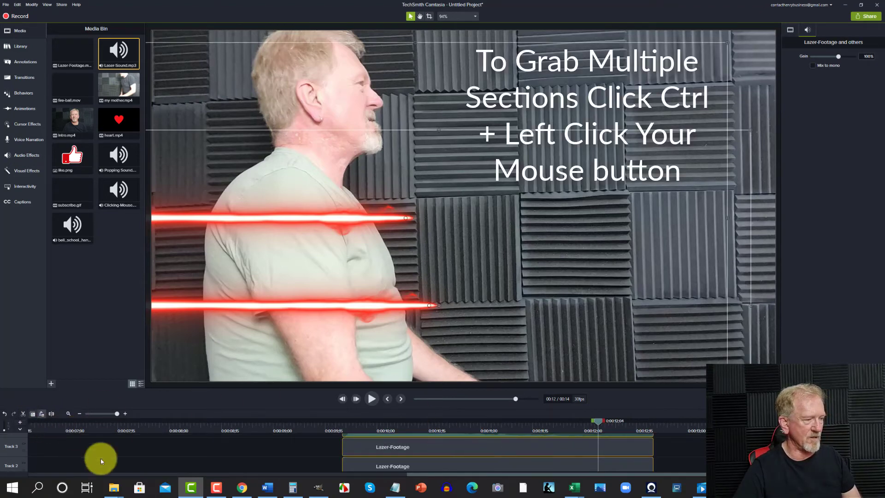
{"action": "scroll", "coordinate": [290, 447], "scroll_direction": "down", "scroll_amount": 1}
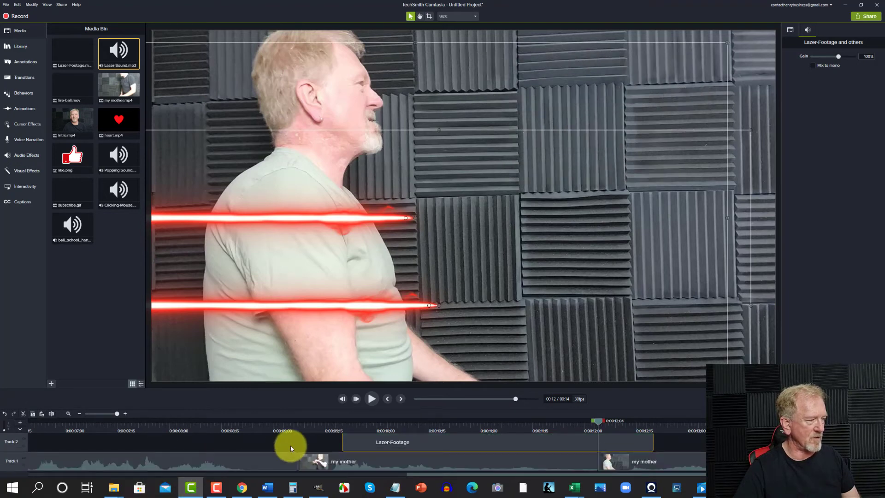
{"action": "left_click", "coordinate": [52, 413]}
Delete the laser footage and sound pieces after 0:00:12;04 and play the sequence from 0:00:08;17.
{"action": "left_click", "coordinate": [634, 441]}
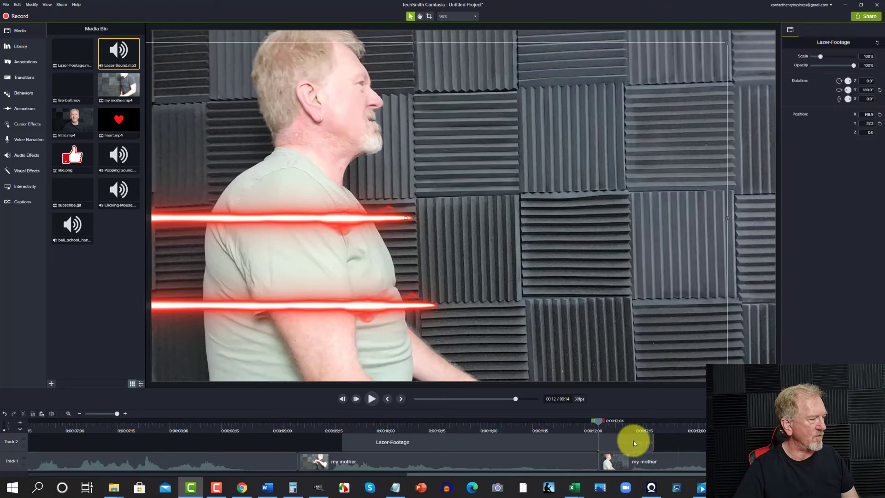
{"action": "scroll", "coordinate": [635, 440], "scroll_direction": "up", "scroll_amount": 1}
{"action": "left_click", "coordinate": [635, 440]}
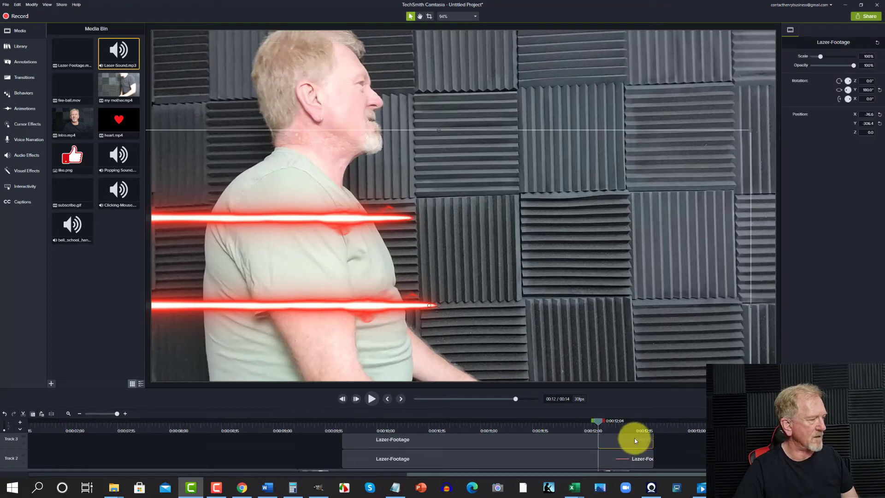
{"action": "left_click", "coordinate": [632, 455], "text": "ctrl"}
{"action": "scroll", "coordinate": [634, 447], "scroll_direction": "up", "scroll_amount": 2}
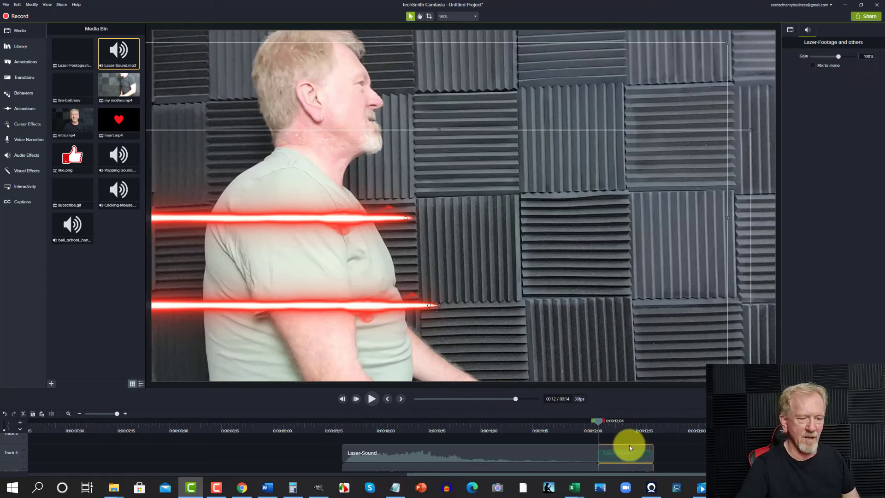
{"action": "key", "text": "Delete"}
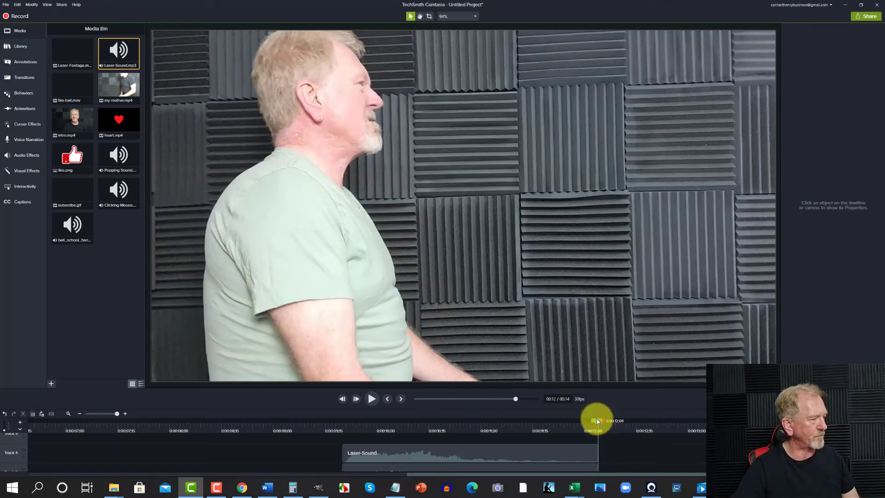
{"action": "left_click_drag", "start_coordinate": [596, 421], "coordinate": [228, 468]}
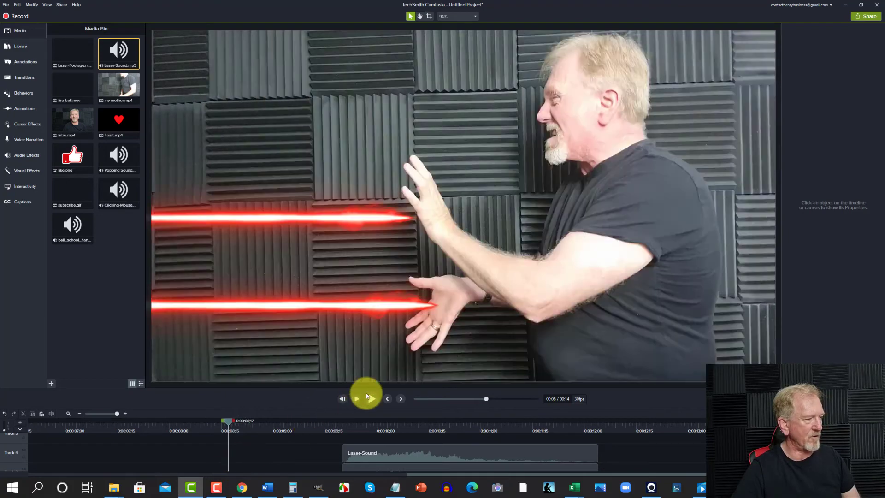
{"action": "left_click", "coordinate": [368, 397]}
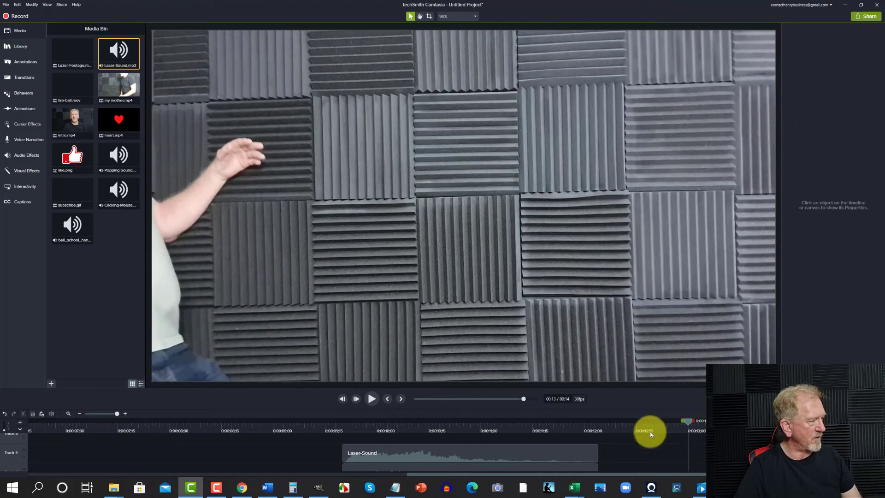
Place fire-ball.mov on Track 2 starting at 0:00:12;07, just after the laser footage.
{"action": "left_click_drag", "start_coordinate": [650, 432], "coordinate": [596, 438]}
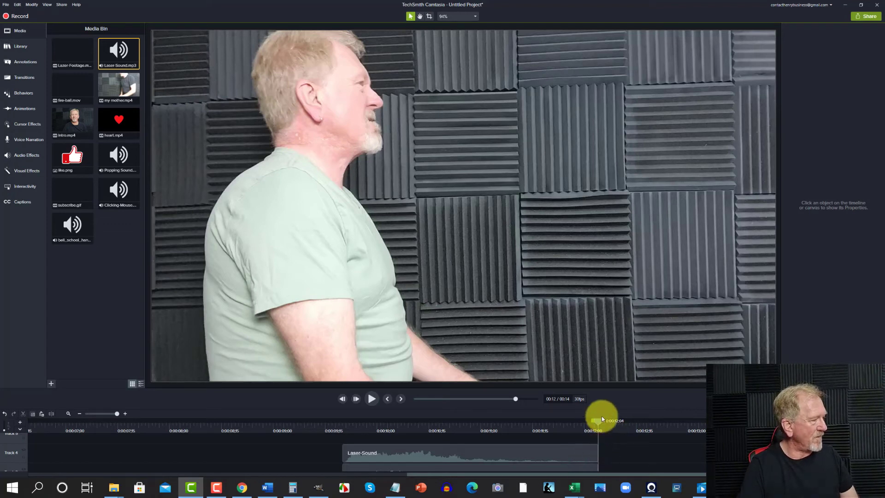
{"action": "mouse_move", "coordinate": [599, 423]}
{"action": "left_mouse_down"}
{"action": "mouse_move", "coordinate": [615, 425]}
{"action": "mouse_move", "coordinate": [574, 425]}
{"action": "mouse_move", "coordinate": [609, 426]}
{"action": "left_mouse_up"}
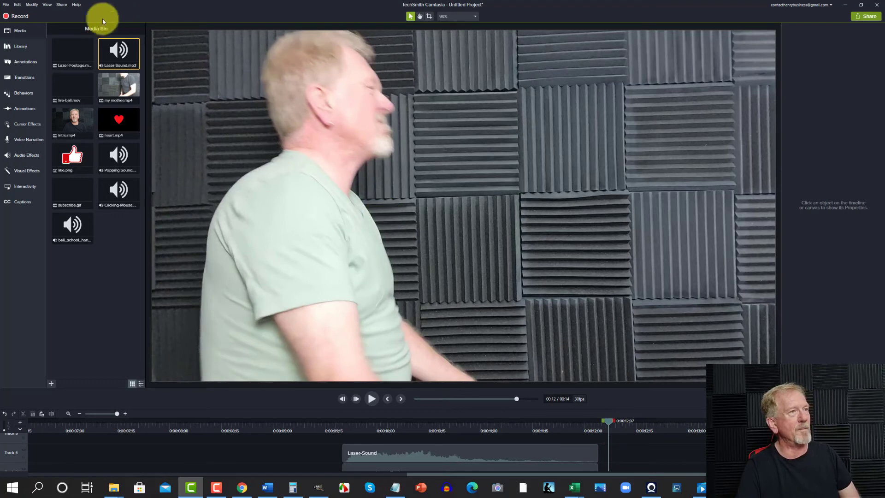
{"action": "left_click_drag", "start_coordinate": [72, 86], "coordinate": [390, 267]}
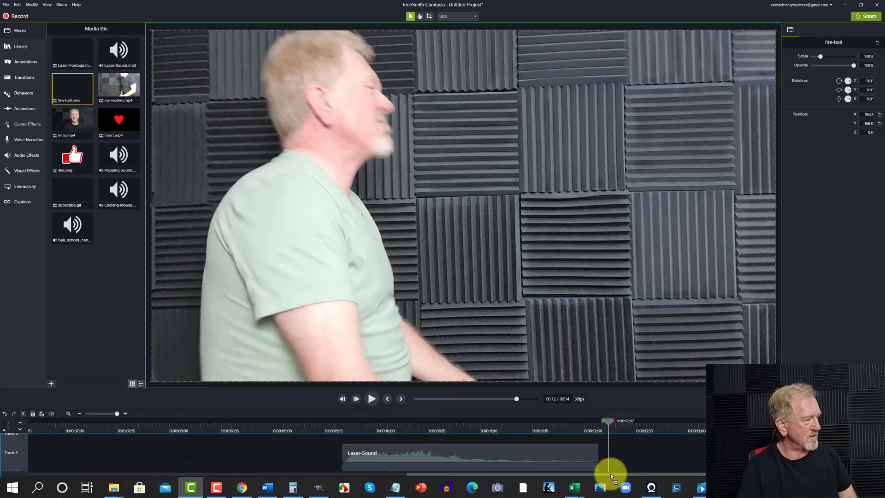
{"action": "left_click_drag", "start_coordinate": [610, 474], "coordinate": [612, 472]}
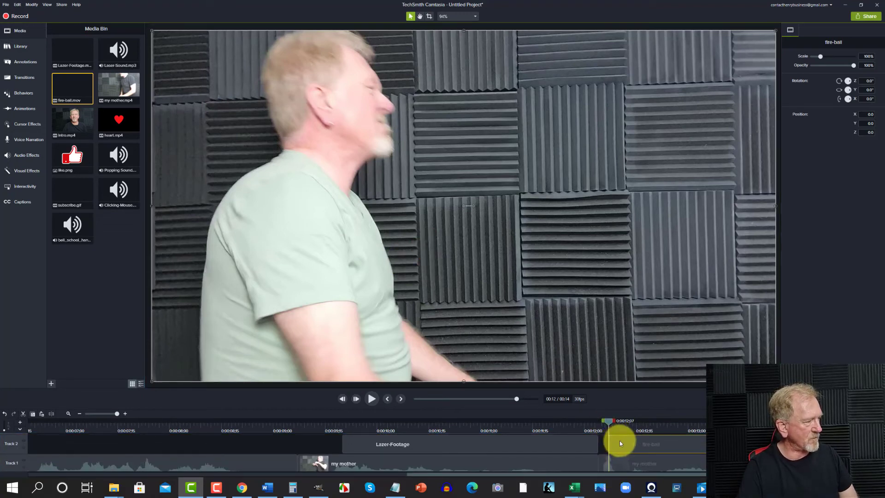
{"action": "left_click_drag", "start_coordinate": [615, 443], "coordinate": [620, 444]}
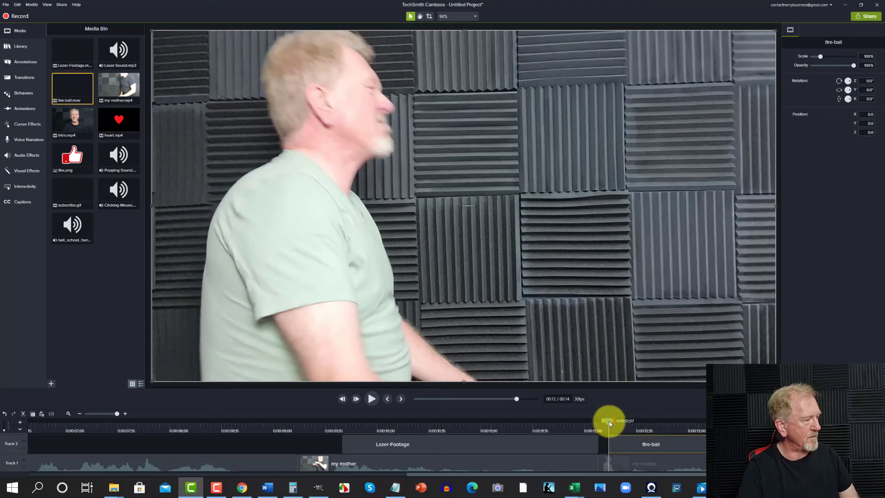
Shift the fire-ball clip's start earlier to 0:00:12;06 and then 0:00:12;05, playing it after each move.
{"action": "left_click", "coordinate": [344, 400]}
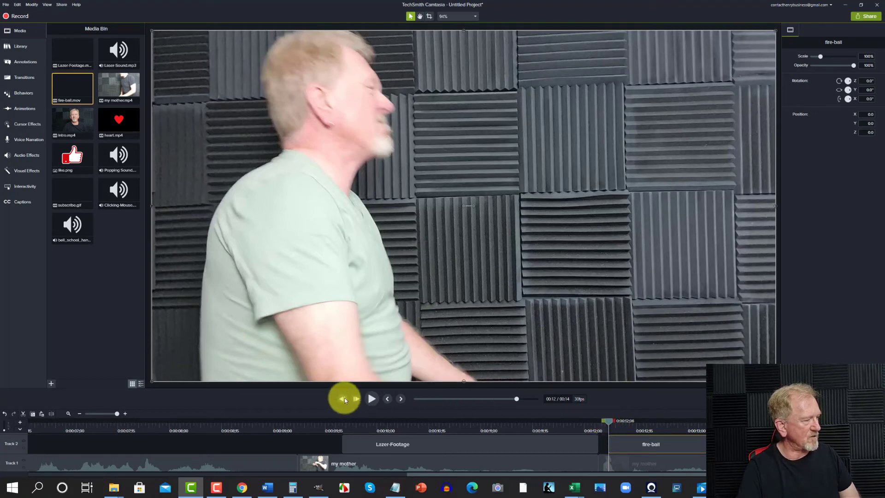
{"action": "left_click_drag", "start_coordinate": [645, 444], "coordinate": [646, 445]}
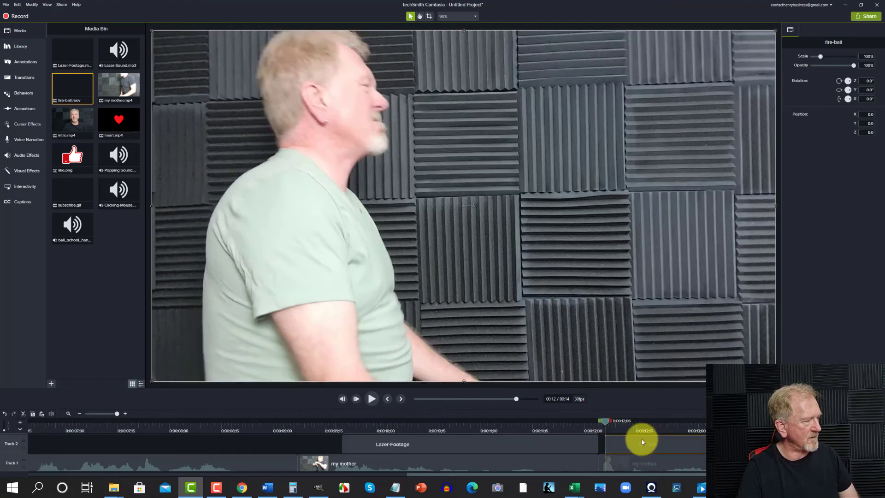
{"action": "left_click", "coordinate": [371, 399]}
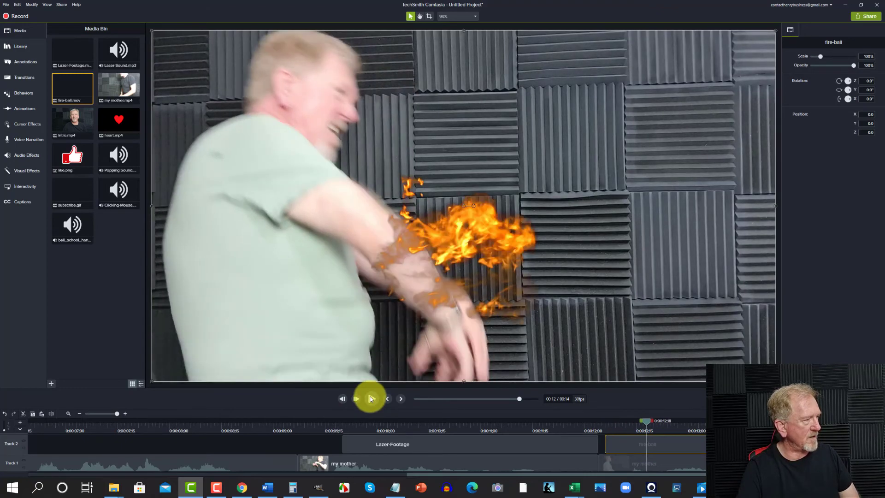
{"action": "left_click", "coordinate": [667, 444]}
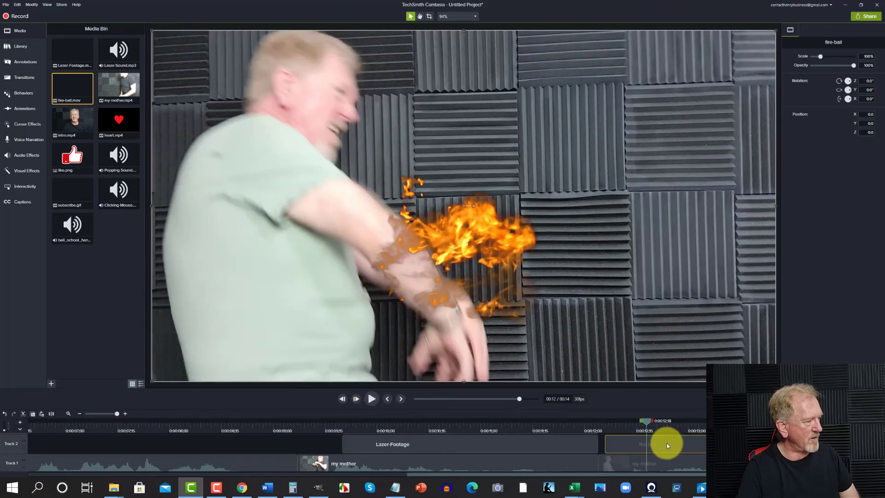
{"action": "left_click_drag", "start_coordinate": [640, 421], "coordinate": [617, 441]}
{"action": "left_click", "coordinate": [618, 441]}
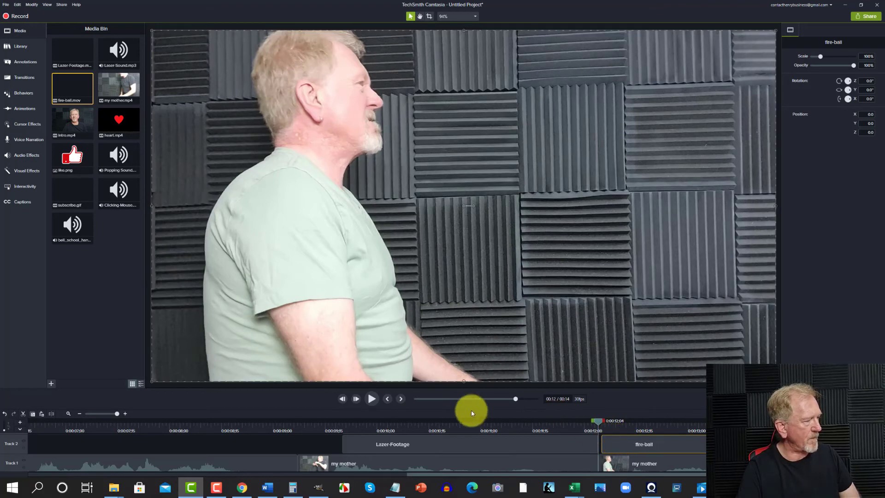
{"action": "left_click", "coordinate": [373, 399]}
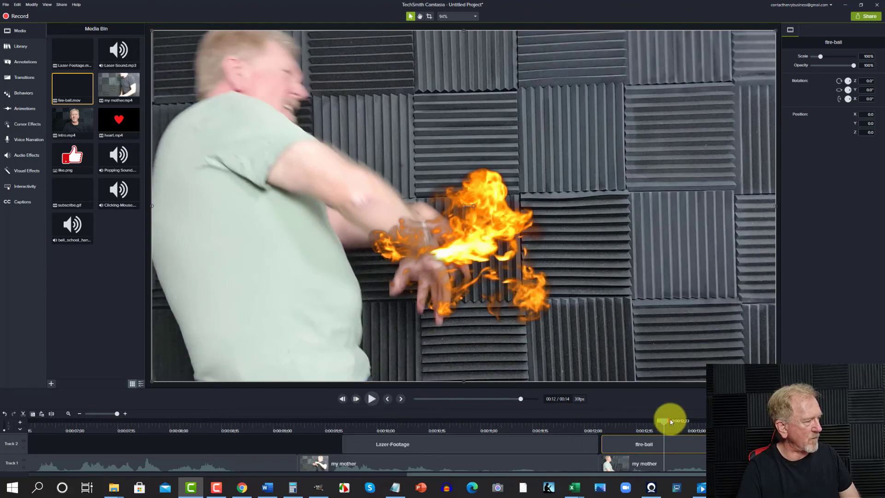
{"action": "left_click_drag", "start_coordinate": [665, 423], "coordinate": [607, 413]}
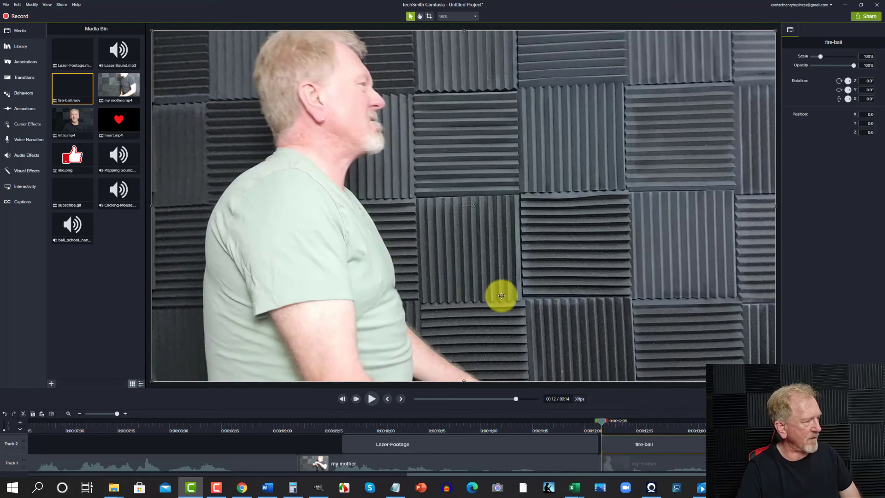
Start the fire-ball clip at 0:00:12;04, play it to 0:00:12;17, and shift the flames toward the thrower to about X -160.
{"action": "left_click_drag", "start_coordinate": [651, 441], "coordinate": [631, 438]}
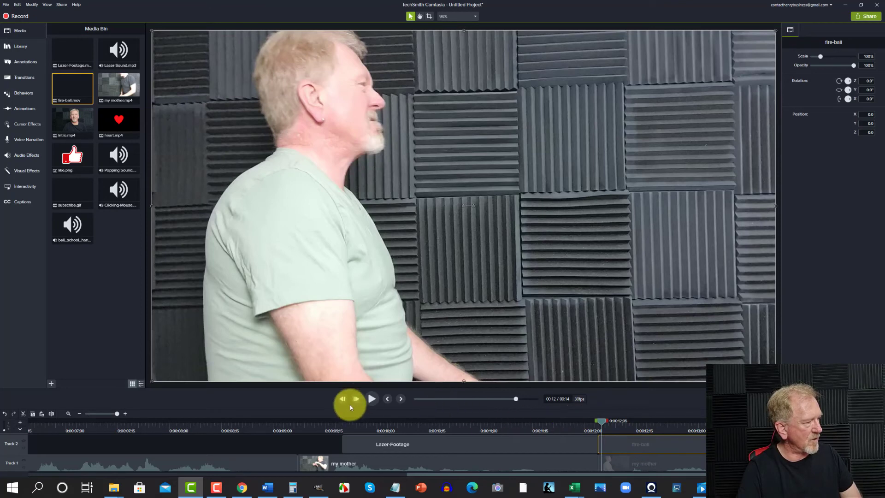
{"action": "left_click", "coordinate": [369, 399]}
{"action": "left_click", "coordinate": [369, 399]}
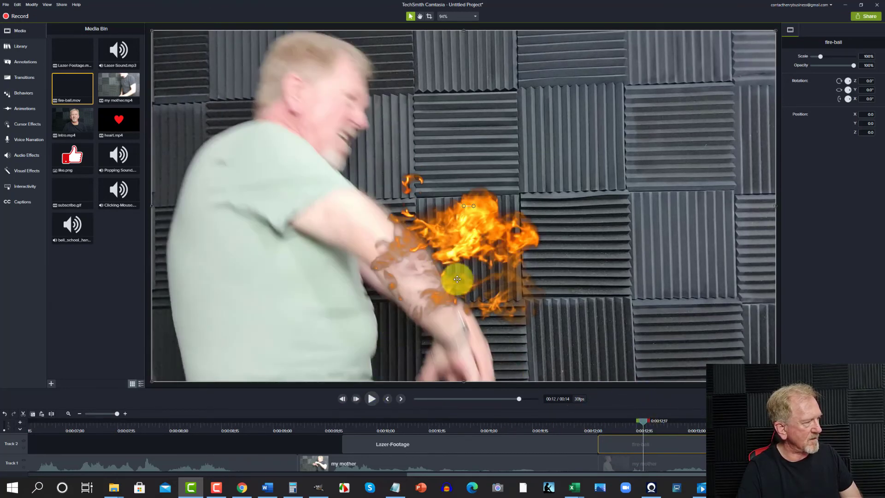
{"action": "left_click_drag", "start_coordinate": [461, 243], "coordinate": [422, 244]}
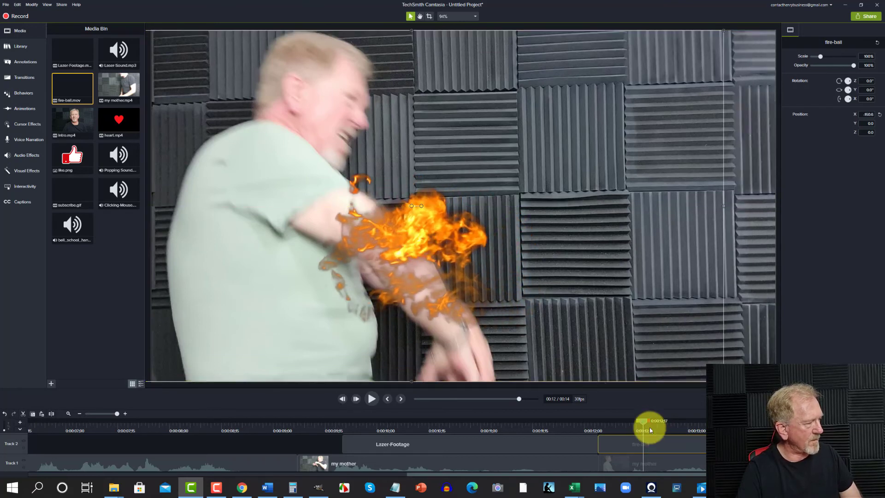
At 0:00:12;08, shift the fire-ball clip down and toward the thrower's chest, to about X -110, Y -80.
{"action": "left_click_drag", "start_coordinate": [643, 420], "coordinate": [612, 409]}
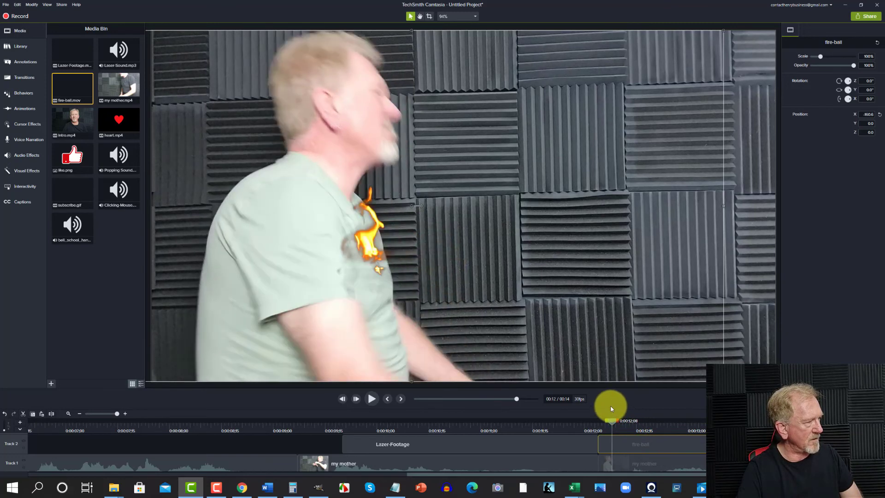
{"action": "left_click_drag", "start_coordinate": [371, 245], "coordinate": [387, 272]}
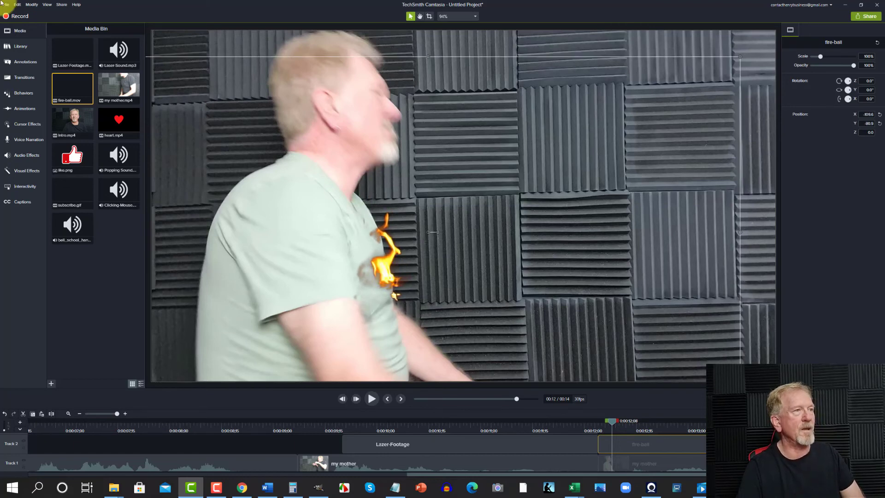
Place Lazer-Footage on Track 3 at 0:00:12;04 and position its beam at the flames on the chest, about X -208, Y -197.
{"action": "left_click_drag", "start_coordinate": [72, 46], "coordinate": [478, 236]}
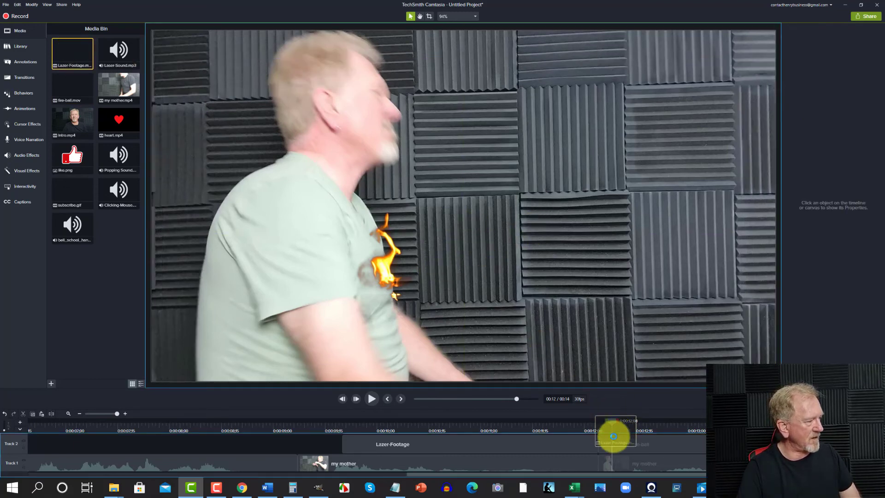
{"action": "scroll", "coordinate": [598, 438], "scroll_direction": "up", "scroll_amount": 2}
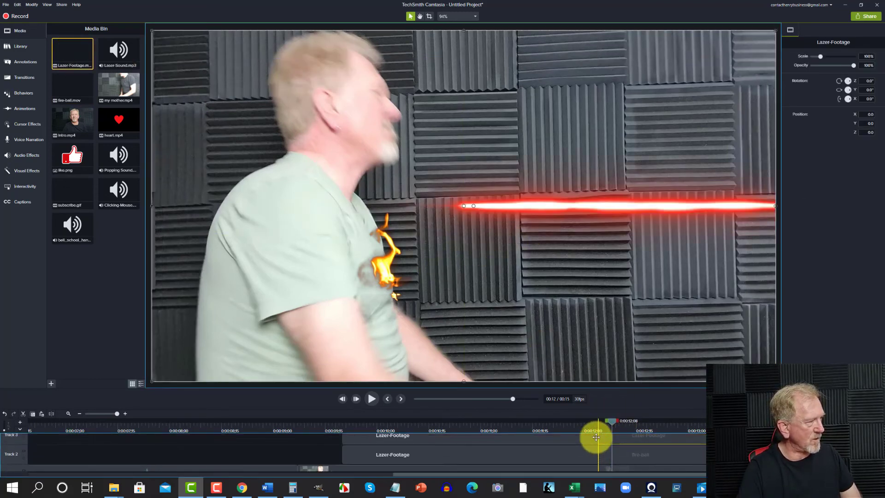
{"action": "left_click_drag", "start_coordinate": [671, 208], "coordinate": [604, 272]}
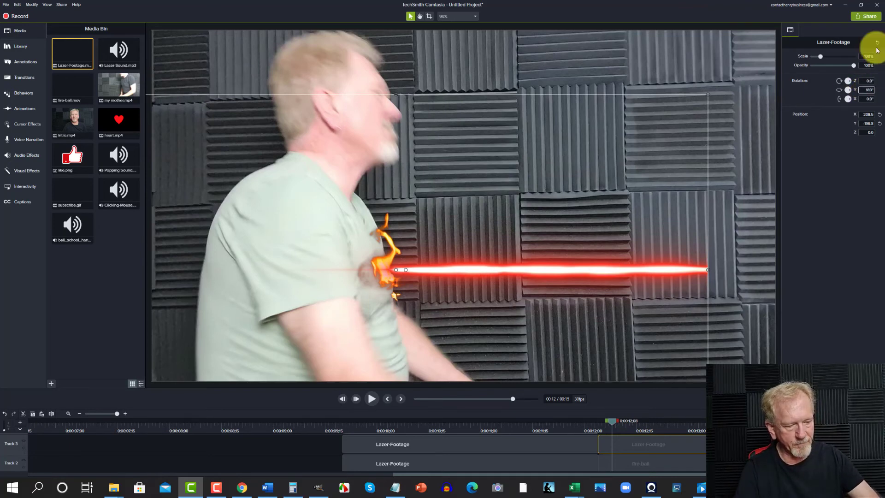
Try rotating the new laser 180° about Y and moving the flipped beam between the flames and the far wall.
{"action": "key", "text": "Return"}
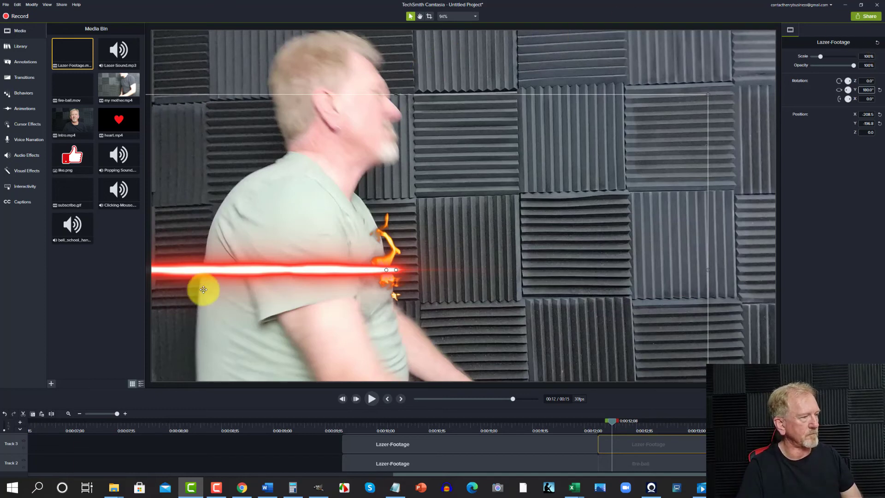
{"action": "left_click_drag", "start_coordinate": [218, 269], "coordinate": [526, 270]}
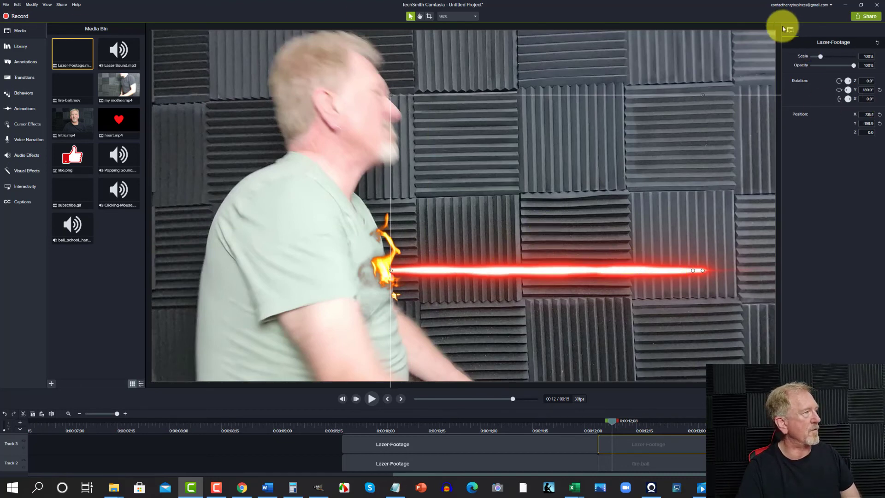
{"action": "left_click", "coordinate": [17, 5]}
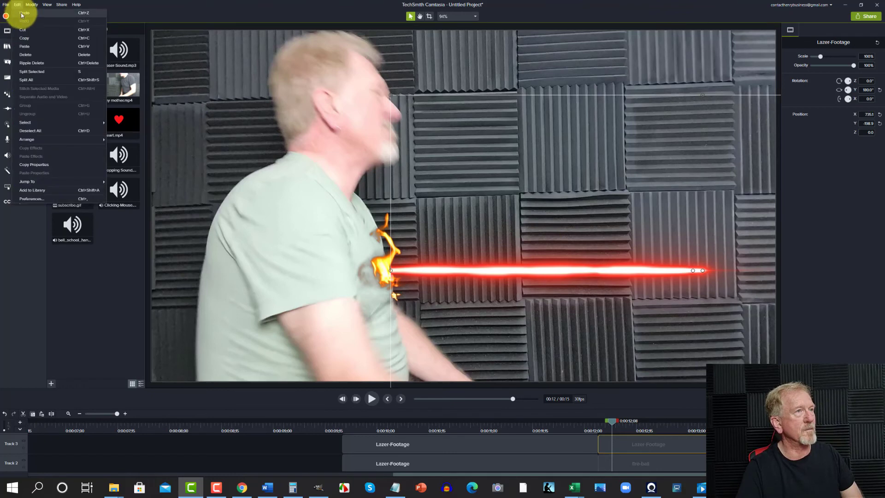
{"action": "left_click", "coordinate": [19, 7]}
{"action": "left_click_drag", "start_coordinate": [712, 249], "coordinate": [405, 248]}
{"action": "left_click_drag", "start_coordinate": [202, 273], "coordinate": [533, 277]}
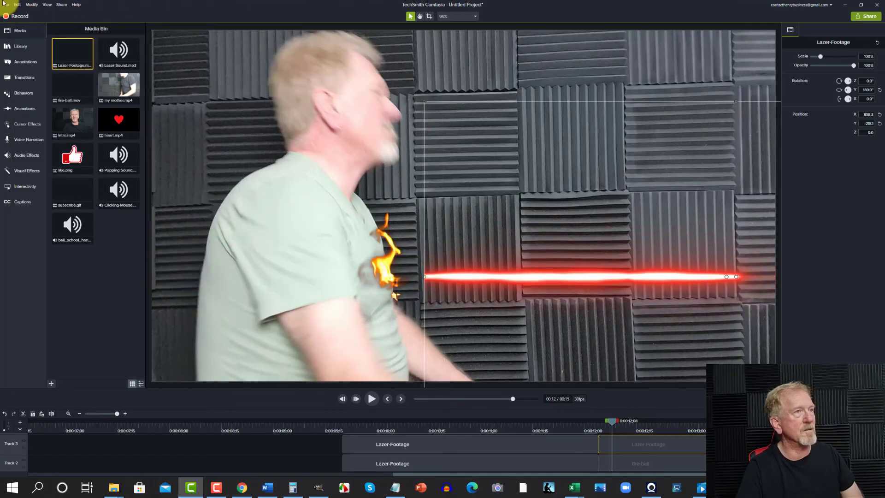
Undo the laser's last move and its 180° Y rotation.
{"action": "left_click", "coordinate": [17, 5]}
{"action": "left_click", "coordinate": [23, 13]}
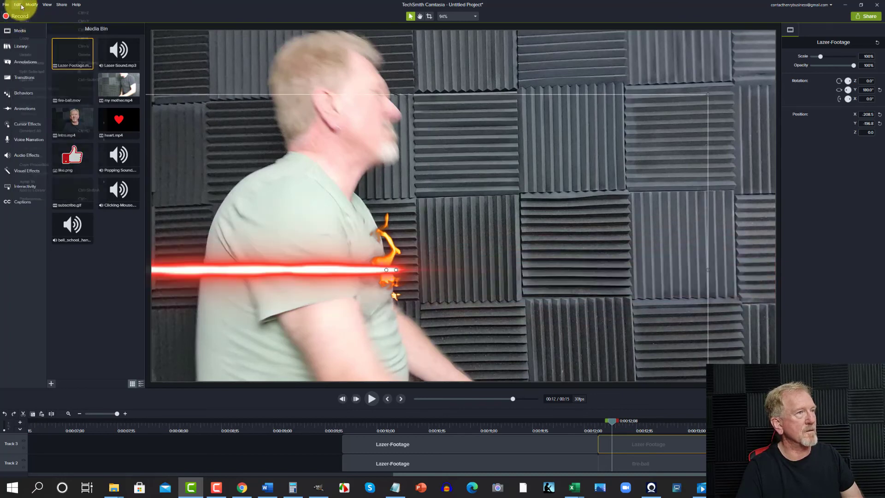
{"action": "left_click", "coordinate": [22, 6]}
{"action": "left_click", "coordinate": [23, 13]}
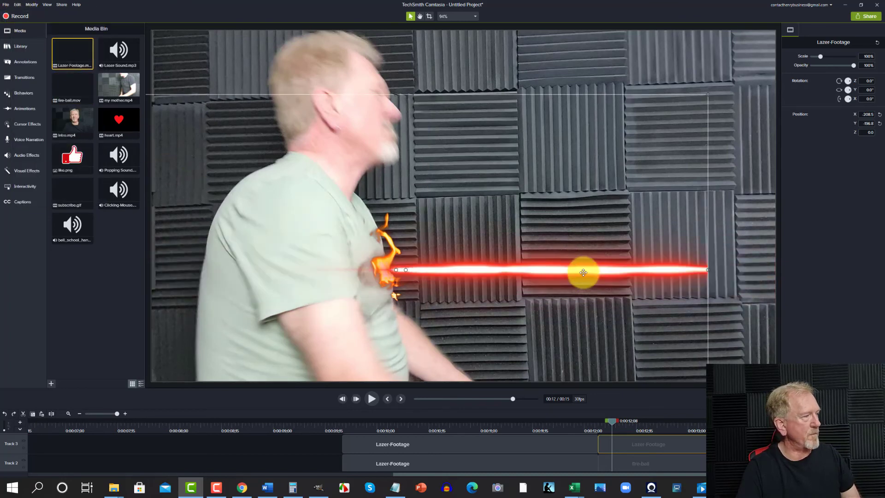
Enlarge the laser to about 128% and position it at about X -223, Y -193, then scrub forward to check it.
{"action": "left_click_drag", "start_coordinate": [707, 271], "coordinate": [880, 279]}
{"action": "left_click_drag", "start_coordinate": [742, 271], "coordinate": [651, 269]}
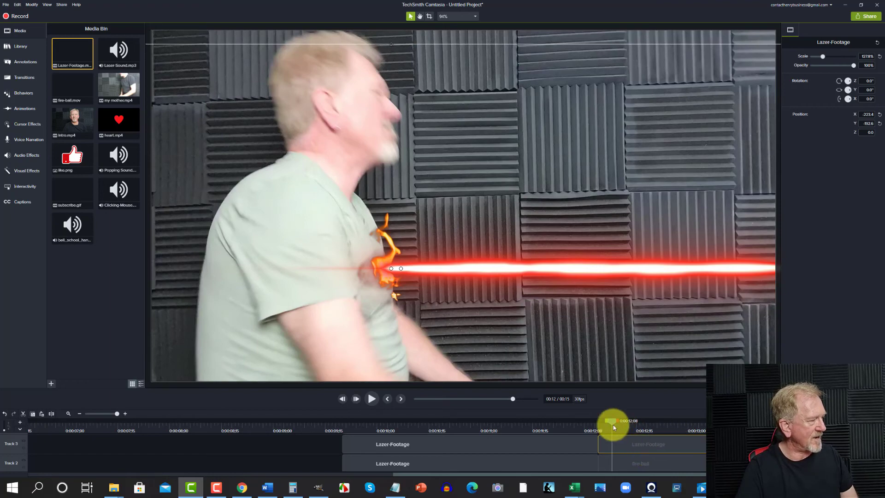
{"action": "left_click_drag", "start_coordinate": [613, 424], "coordinate": [629, 423]}
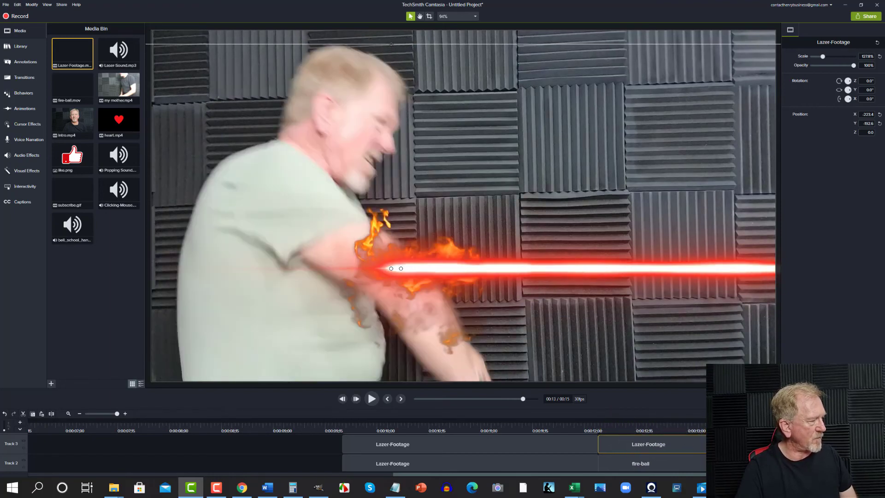
Split the second laser footage at 0:00:13;24 and delete the piece after it.
{"action": "left_click_drag", "start_coordinate": [715, 423], "coordinate": [737, 423]}
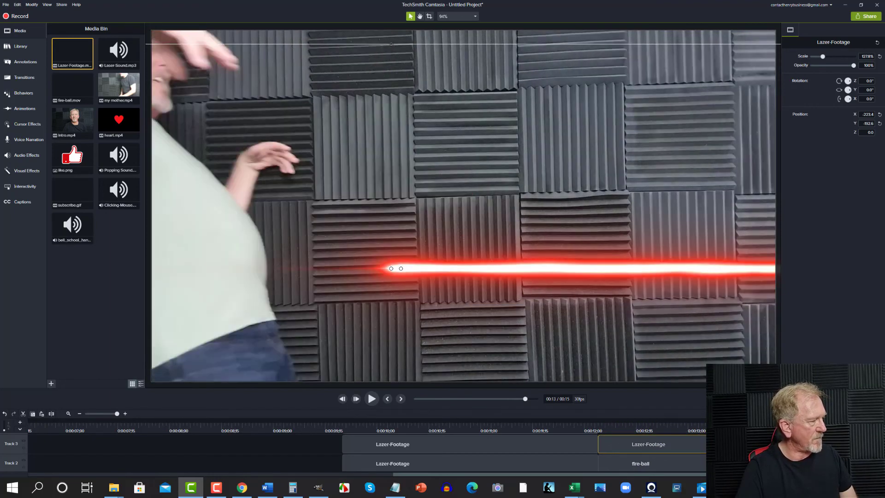
{"action": "left_click", "coordinate": [51, 413]}
{"action": "left_click", "coordinate": [761, 443]}
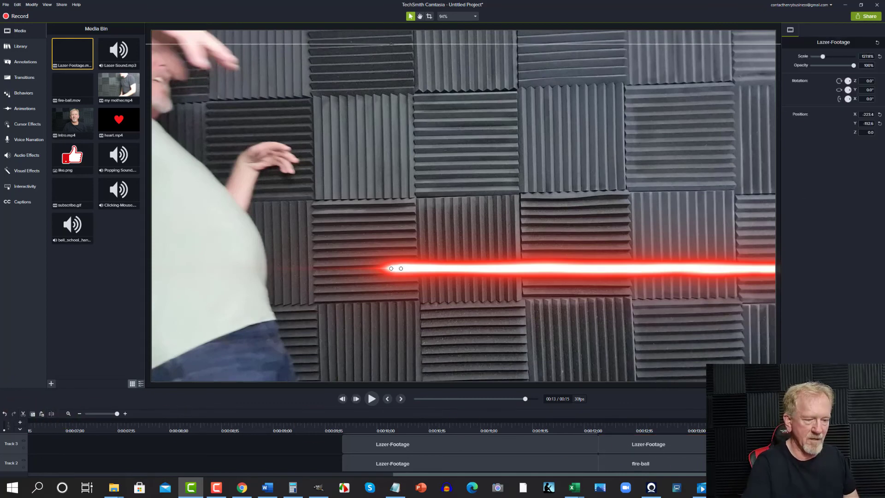
{"action": "key", "text": "Delete"}
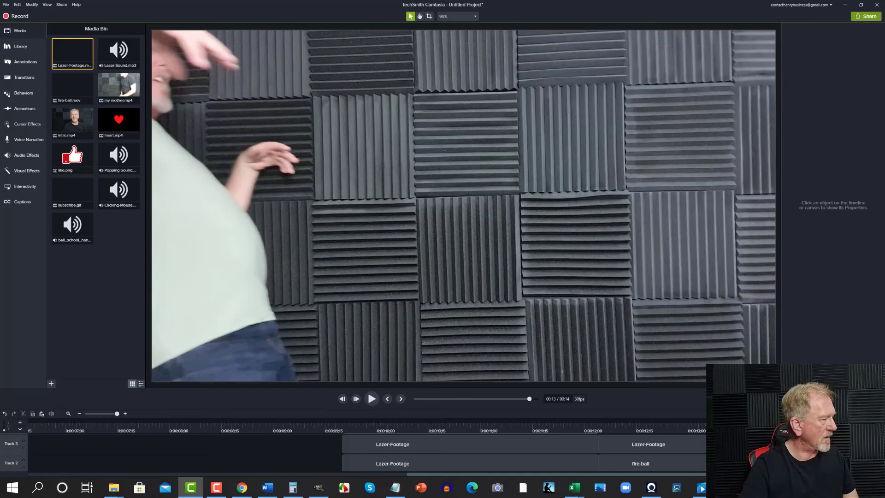
Copy the Laser-Sound clip on Track 4 and paste the copy at 0:00:12;04, directly after the original.
{"action": "scroll", "coordinate": [507, 454], "scroll_direction": "up", "scroll_amount": 2}
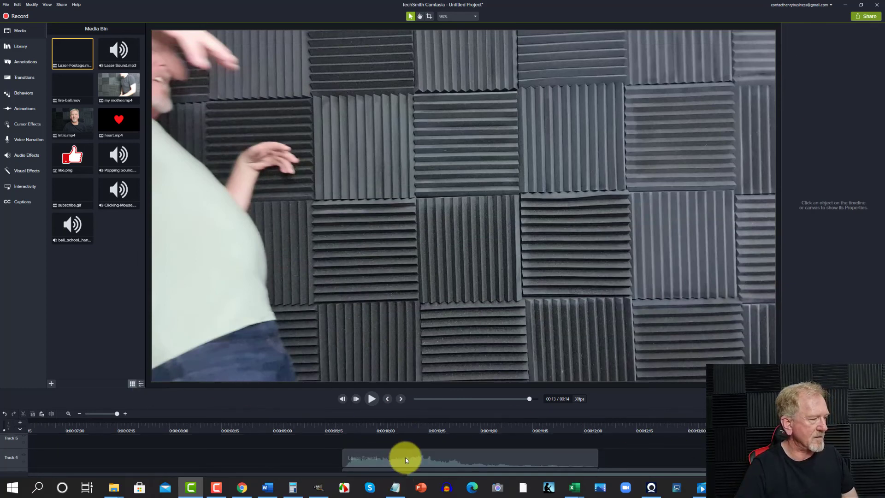
{"action": "left_click", "coordinate": [406, 460]}
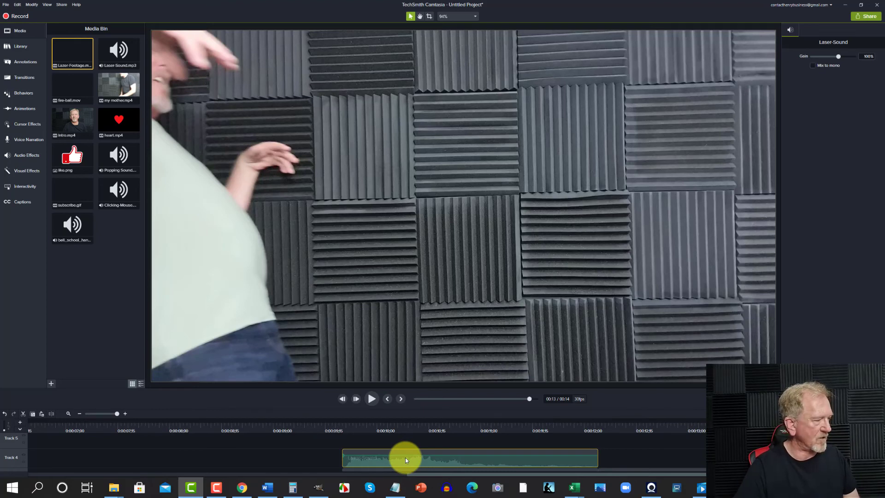
{"action": "right_click", "coordinate": [405, 458]}
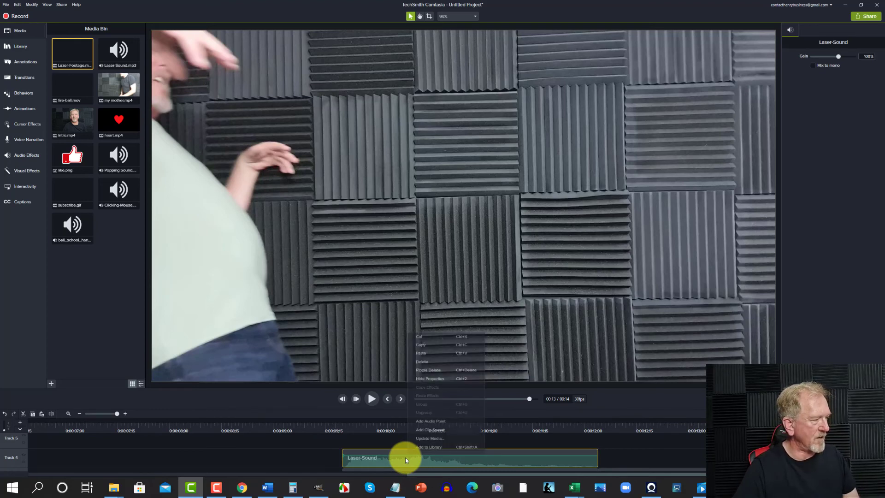
{"action": "left_click", "coordinate": [421, 344]}
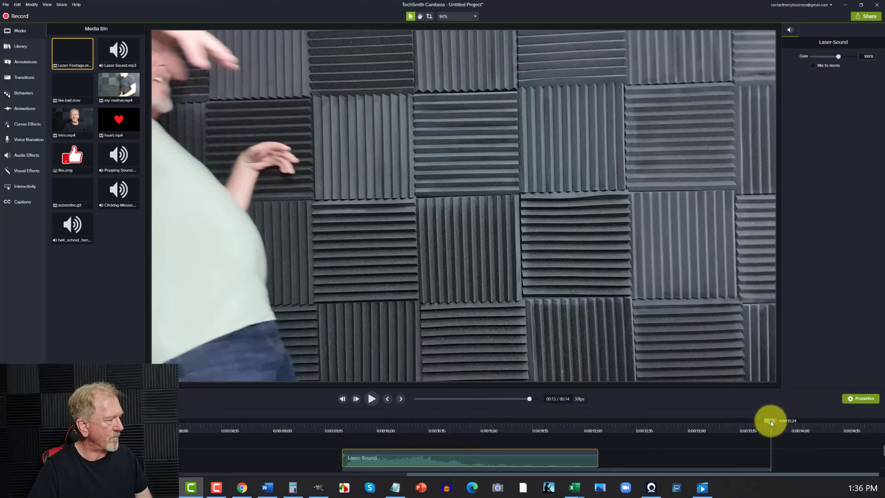
{"action": "left_click_drag", "start_coordinate": [772, 423], "coordinate": [591, 454]}
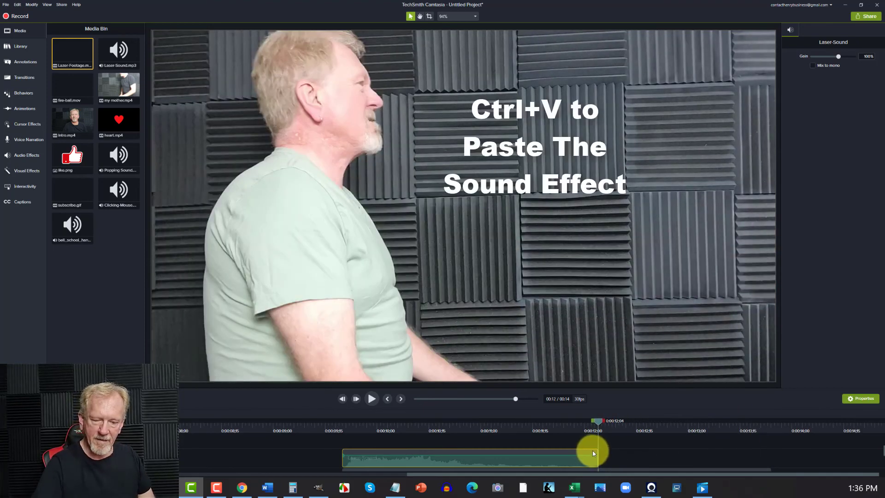
{"action": "key", "text": "ctrl+v"}
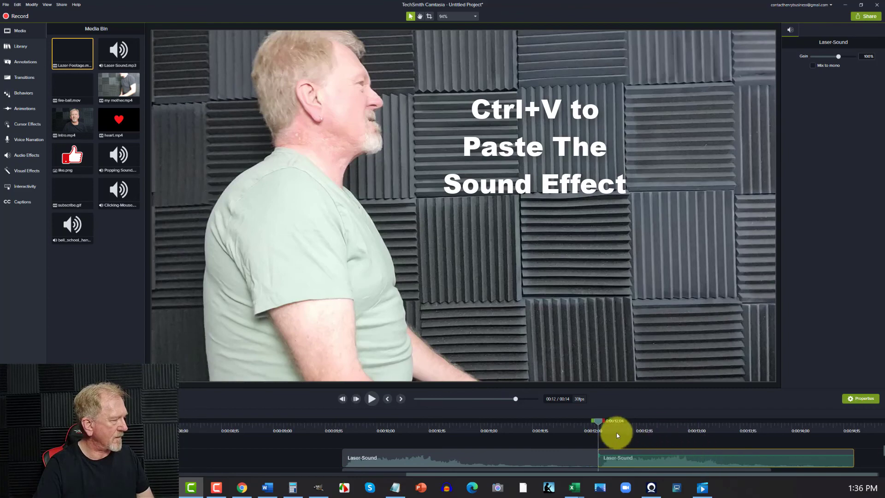
Split the pasted Laser-Sound at 0:00:13;24 and delete the remaining piece.
{"action": "left_click_drag", "start_coordinate": [596, 420], "coordinate": [771, 450]}
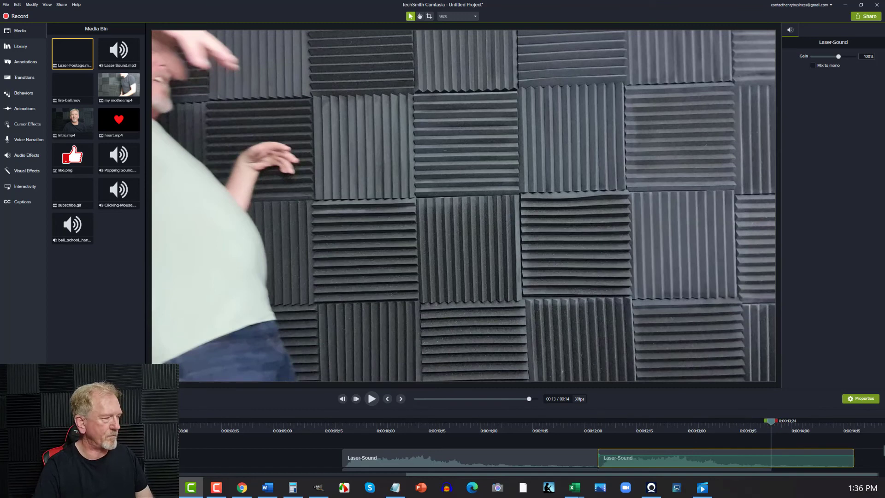
{"action": "key", "text": "s"}
{"action": "left_click", "coordinate": [820, 460]}
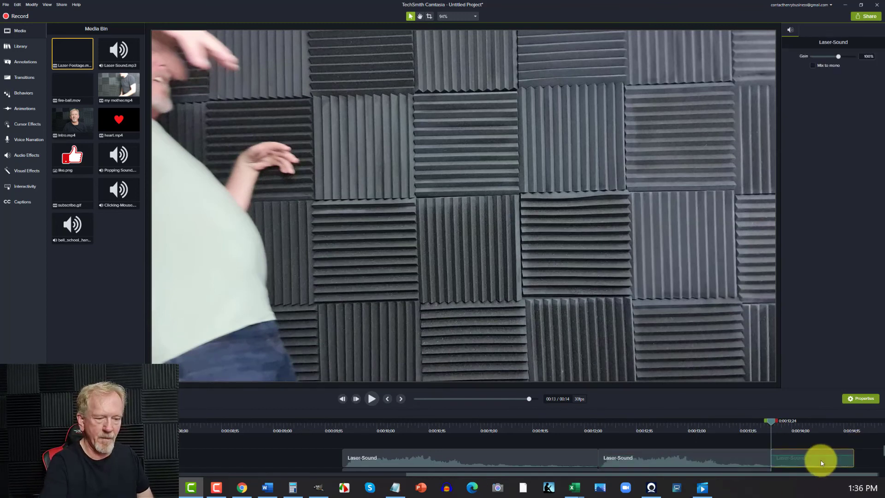
{"action": "key", "text": "Delete"}
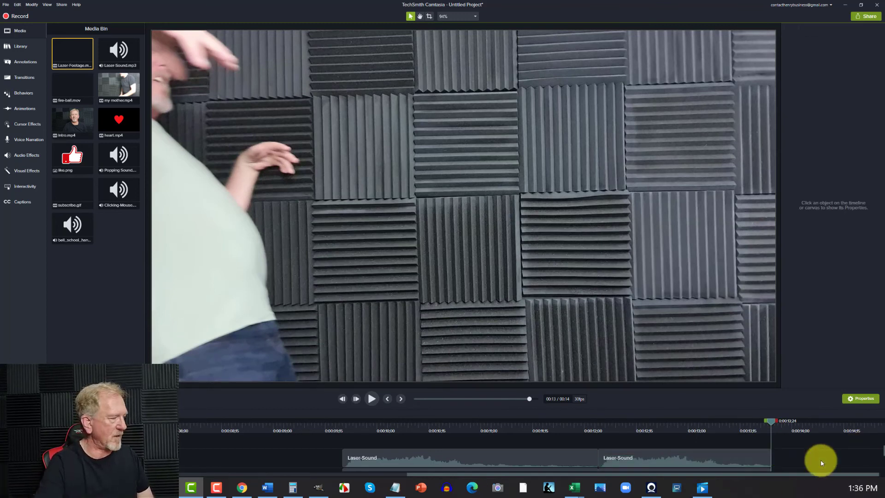
Apply the Fade Out audio effect to both Laser-Sound clips on Track 4.
{"action": "left_click", "coordinate": [29, 154]}
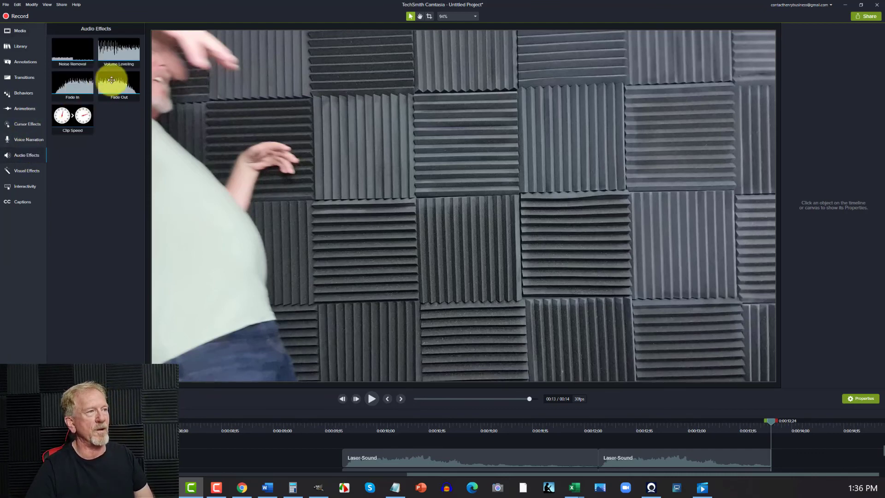
{"action": "left_click_drag", "start_coordinate": [112, 79], "coordinate": [540, 463]}
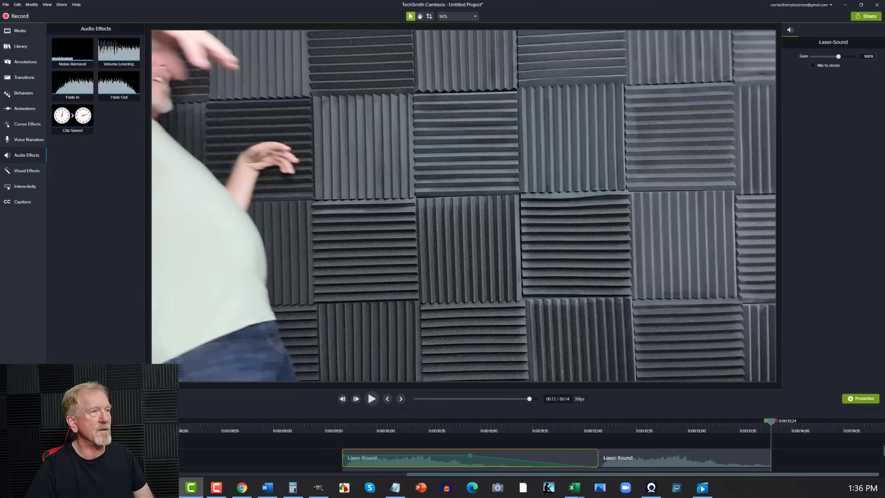
{"action": "left_click_drag", "start_coordinate": [120, 83], "coordinate": [737, 461]}
Play the sequence from 0:00:00;00 to review the edit, pausing at 0:00:02;22.
{"action": "left_click_drag", "start_coordinate": [772, 423], "coordinate": [115, 414]}
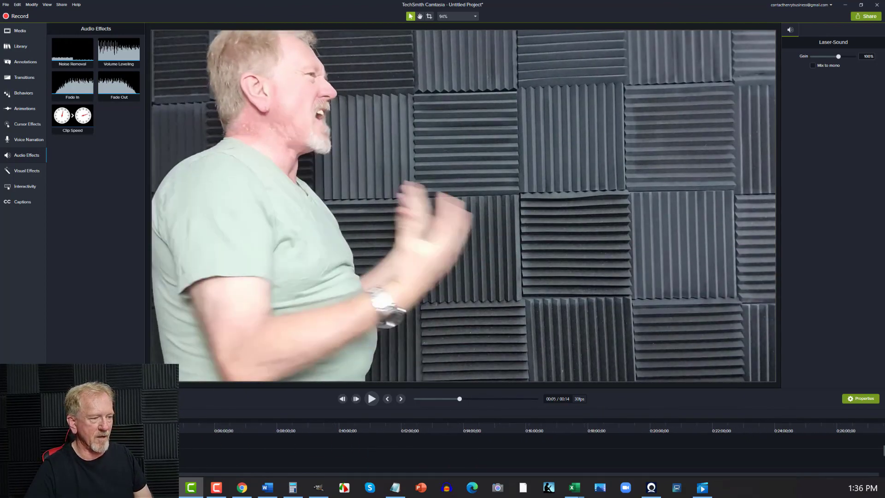
{"action": "left_click_drag", "start_coordinate": [31, 421], "coordinate": [17, 420]}
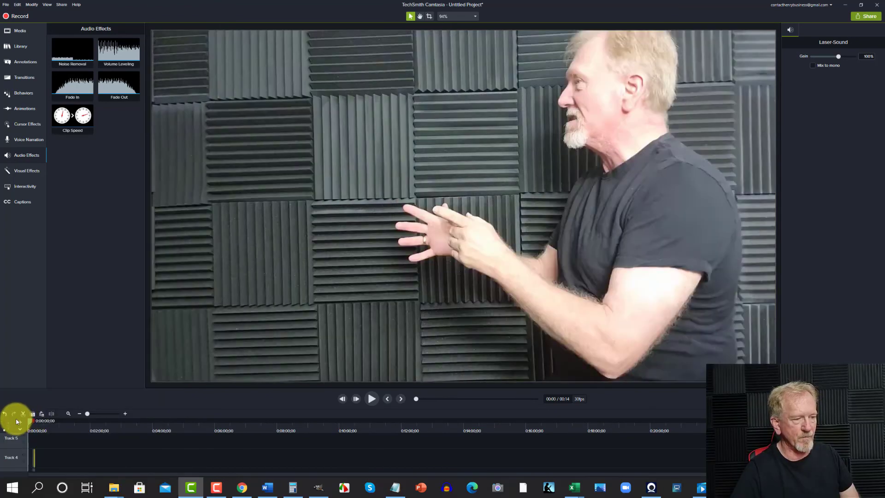
{"action": "left_click", "coordinate": [372, 398]}
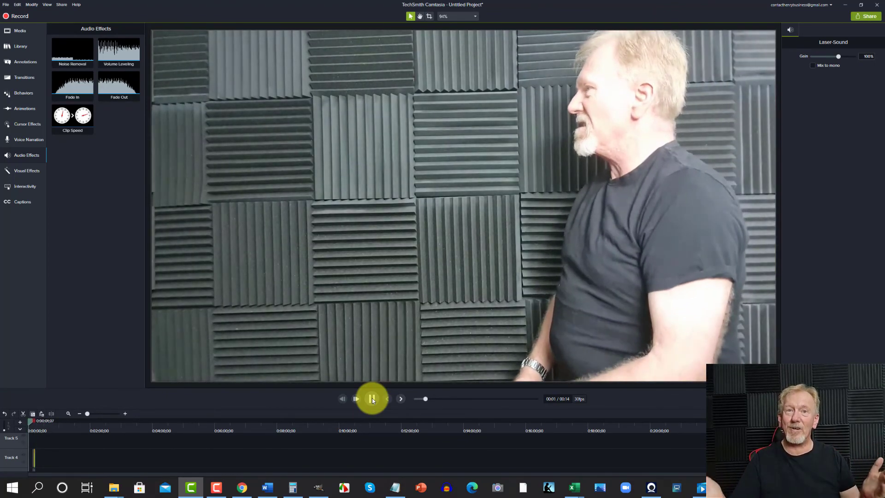
{"action": "left_click", "coordinate": [372, 398]}
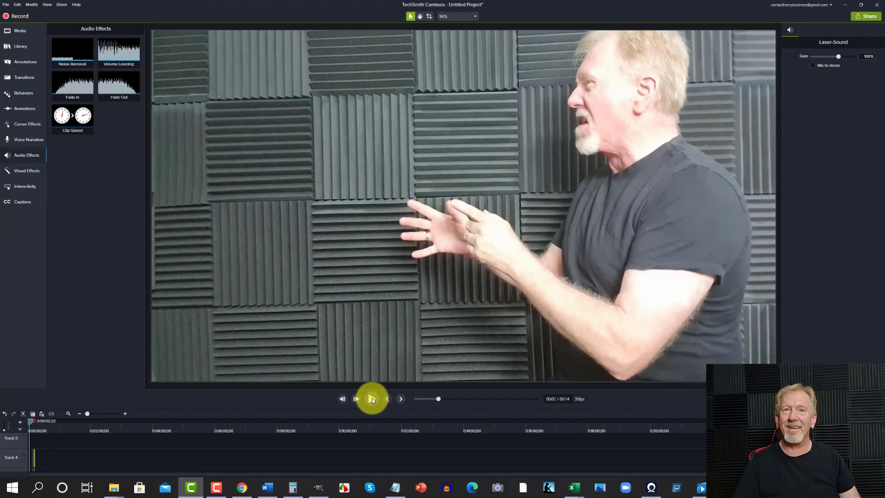